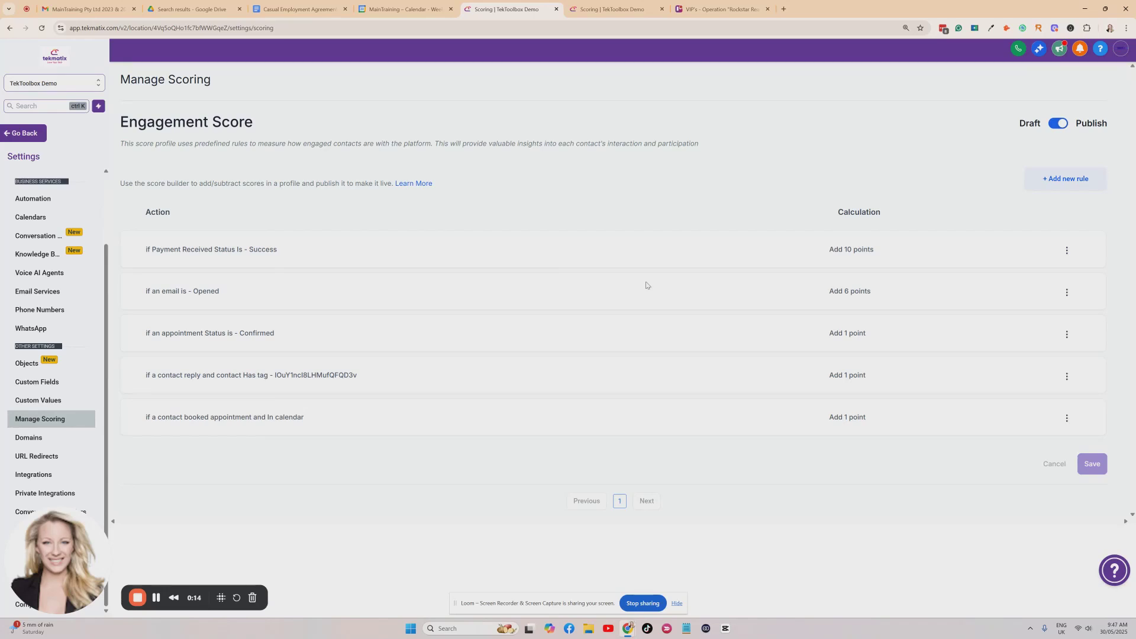
# Review the points assigned to each action rule in the Engagement Score profile
pyautogui.moveTo(826, 248); pyautogui.dragTo(878, 261)
pyautogui.moveTo(828, 289); pyautogui.dragTo(871, 295)
pyautogui.moveTo(832, 335); pyautogui.dragTo(873, 340)
pyautogui.click(745, 232)
pyautogui.moveTo(827, 249); pyautogui.dragTo(882, 252)
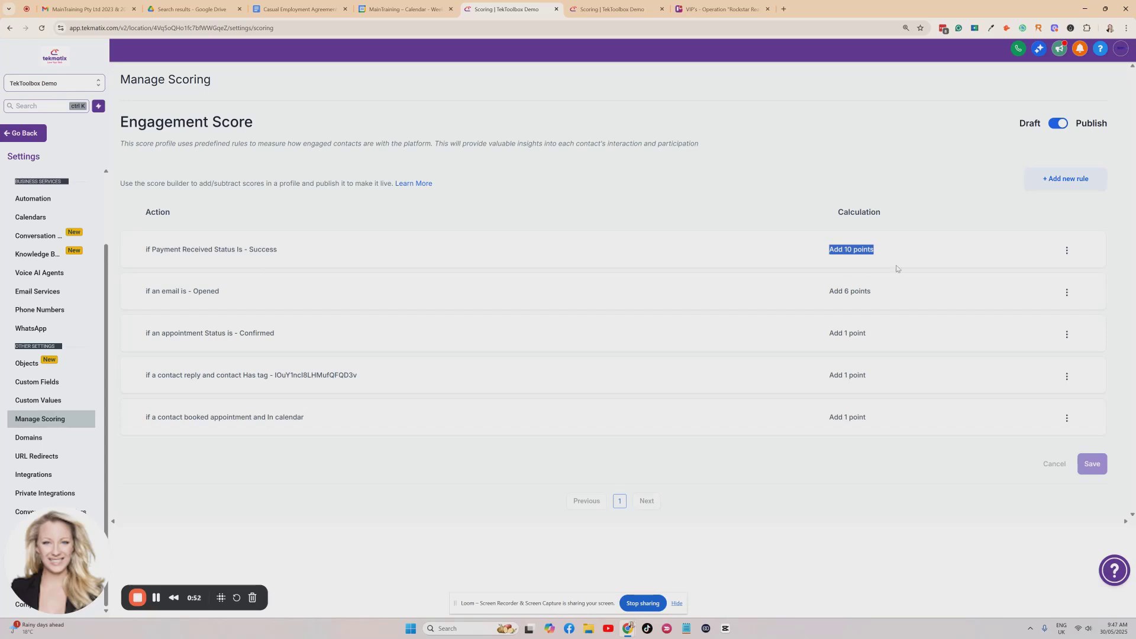
pyautogui.moveTo(832, 249); pyautogui.dragTo(901, 256)
pyautogui.click(817, 259)
pyautogui.moveTo(832, 299); pyautogui.dragTo(893, 295)
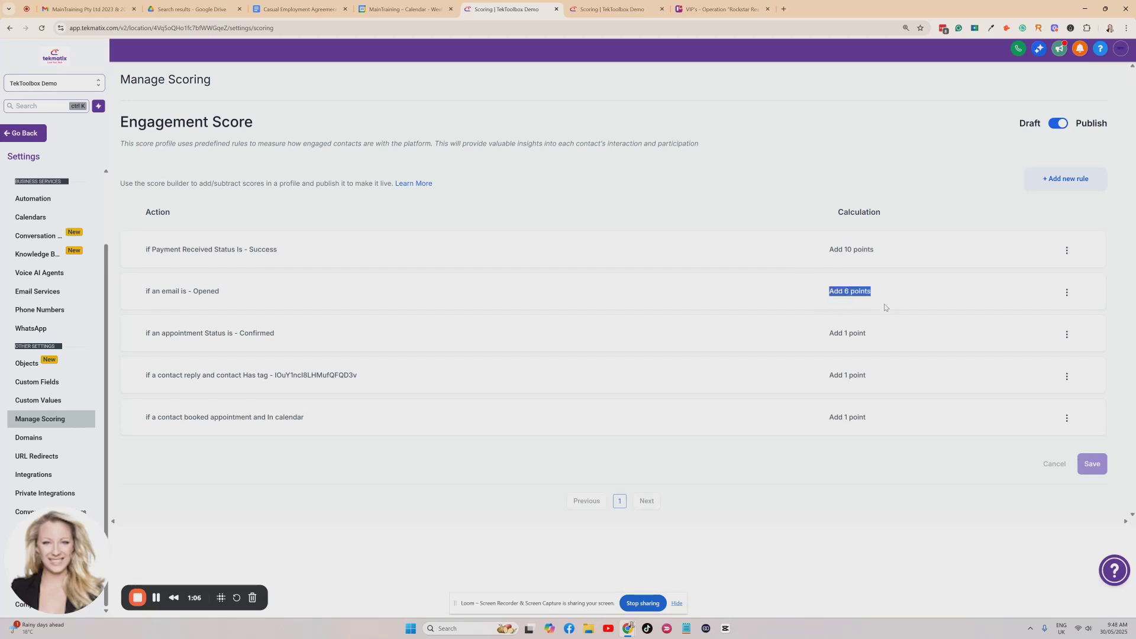
pyautogui.moveTo(819, 336); pyautogui.dragTo(885, 337)
pyautogui.moveTo(828, 375); pyautogui.dragTo(869, 376)
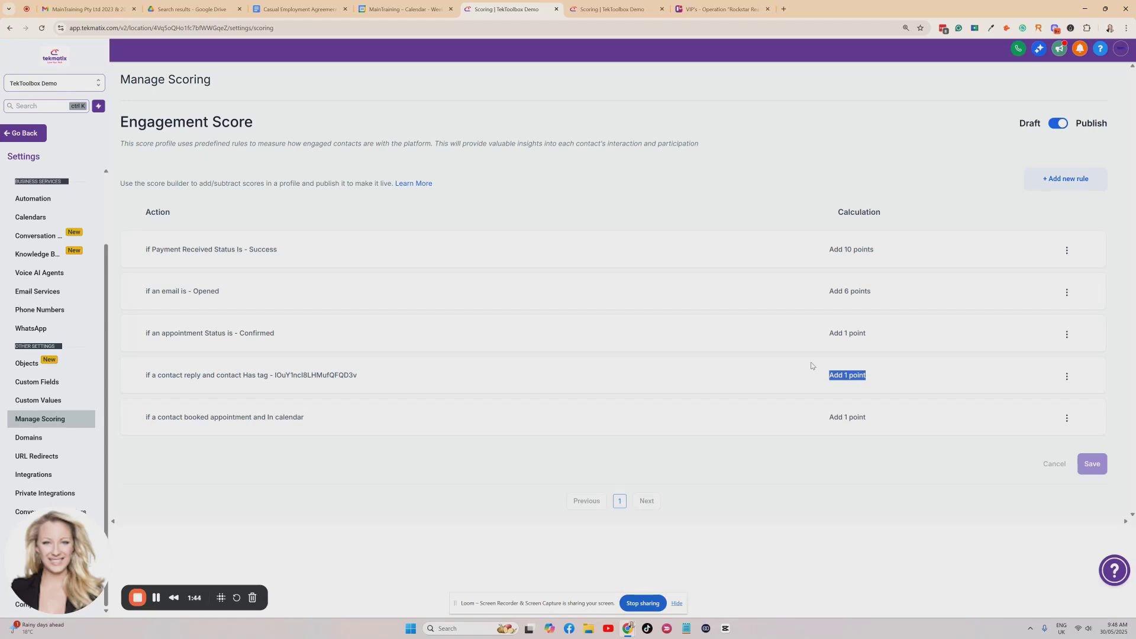
pyautogui.moveTo(821, 332); pyautogui.dragTo(892, 329)
pyautogui.moveTo(828, 290); pyautogui.dragTo(880, 290)
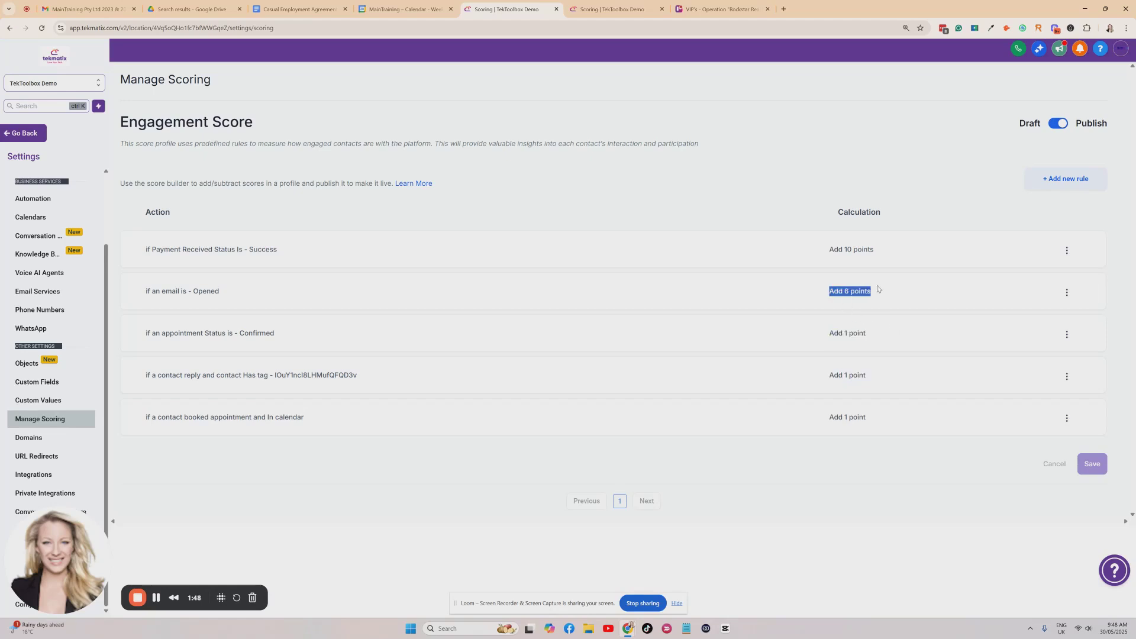
pyautogui.click(746, 220)
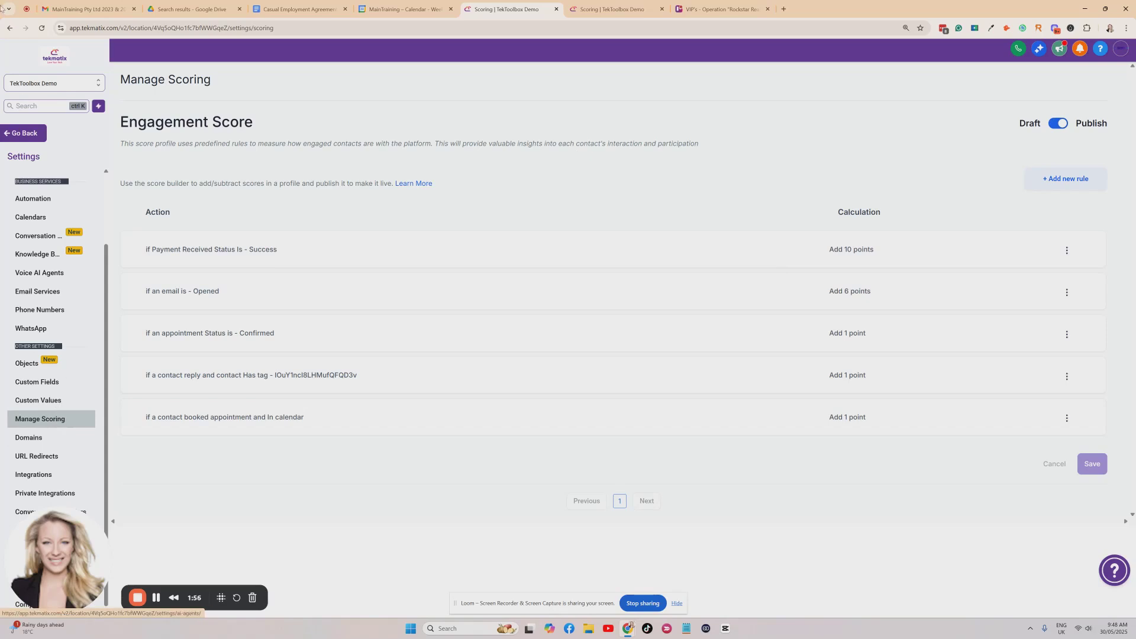
# Leave the settings area and reopen the Manage Scoring page from the account settings
pyautogui.click(21, 136)
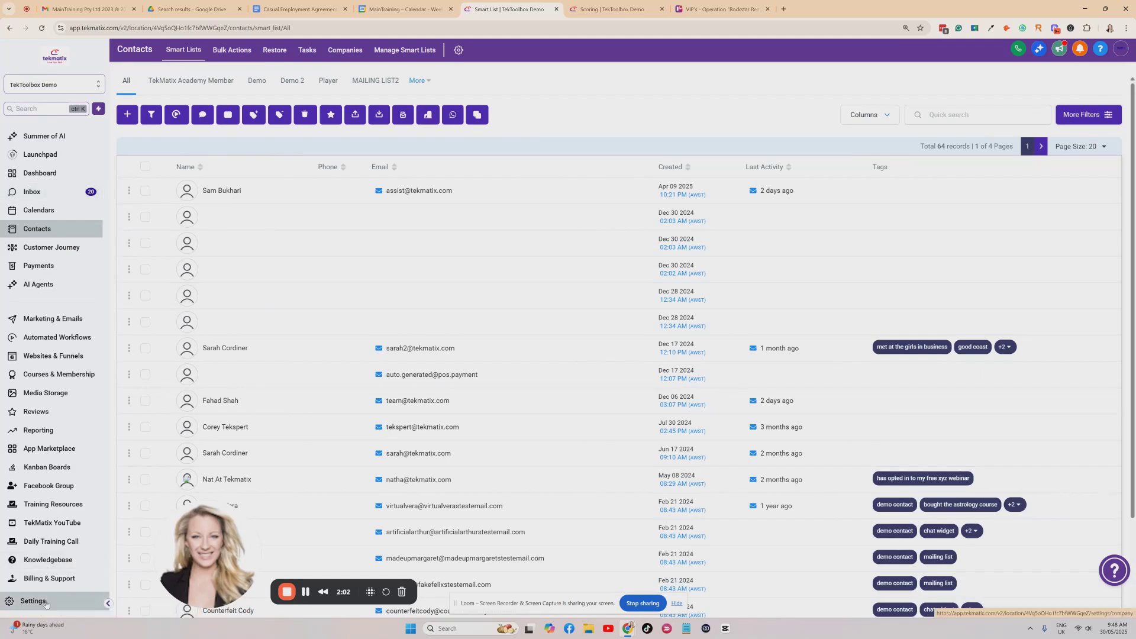
pyautogui.click(24, 602)
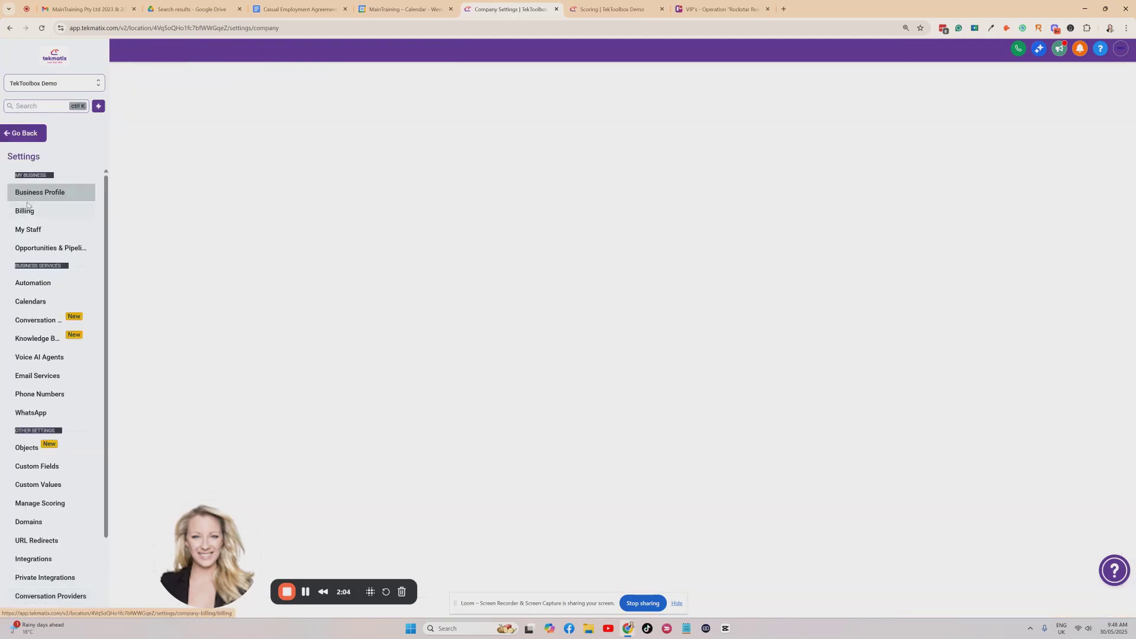
pyautogui.scroll(-2, 48, 289)
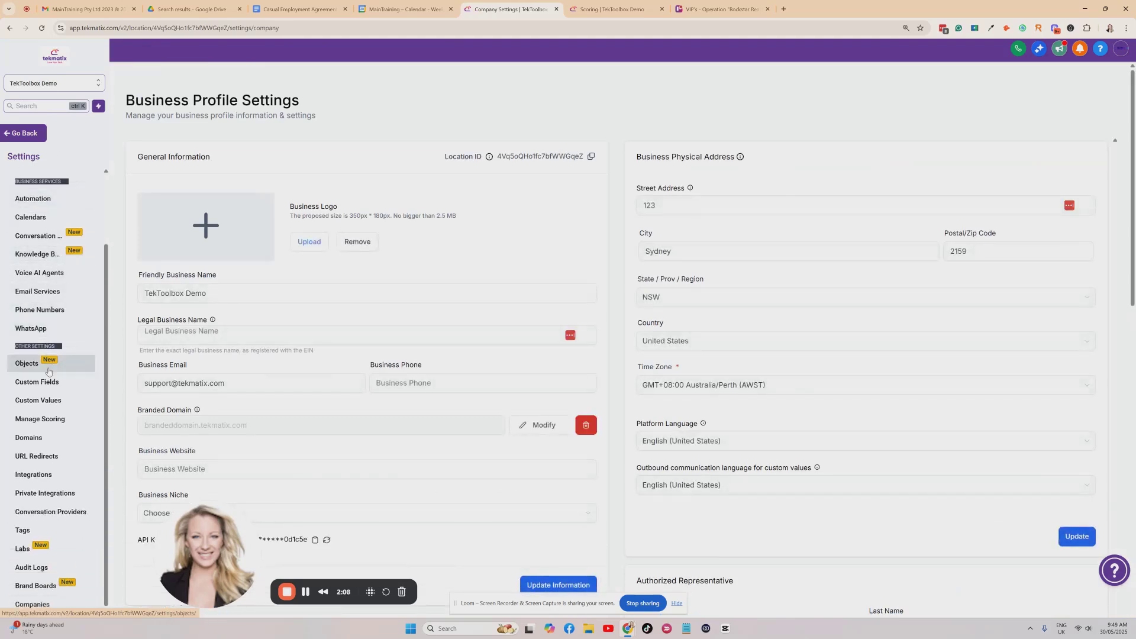
pyautogui.click(43, 420)
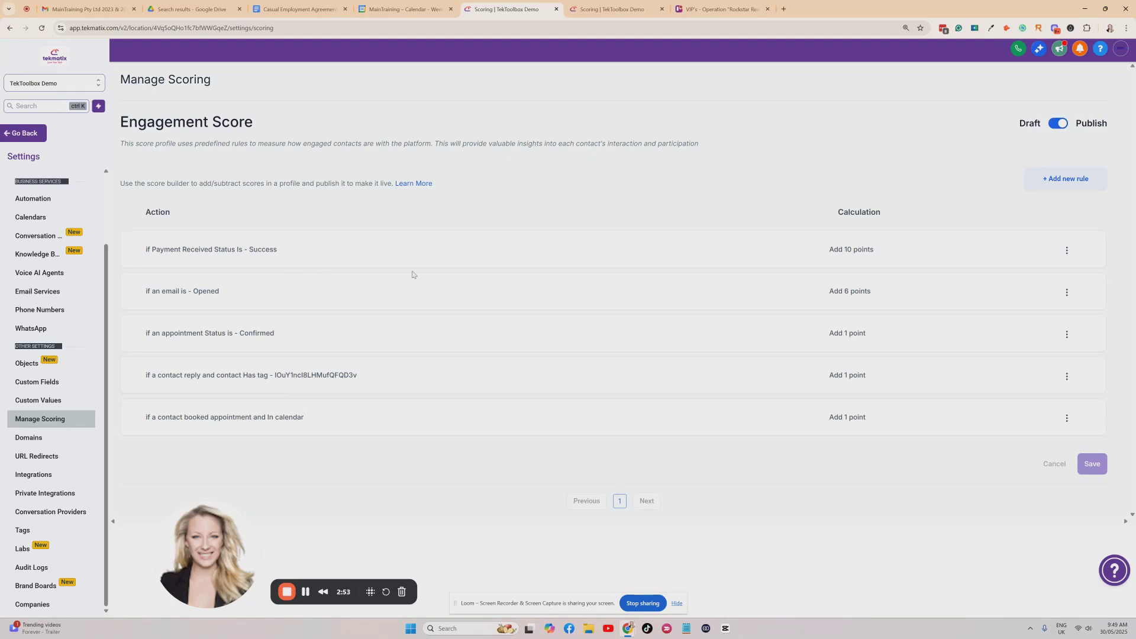
# Edit the opened-email rule to add 3 points and save the rule
pyautogui.click(1066, 292)
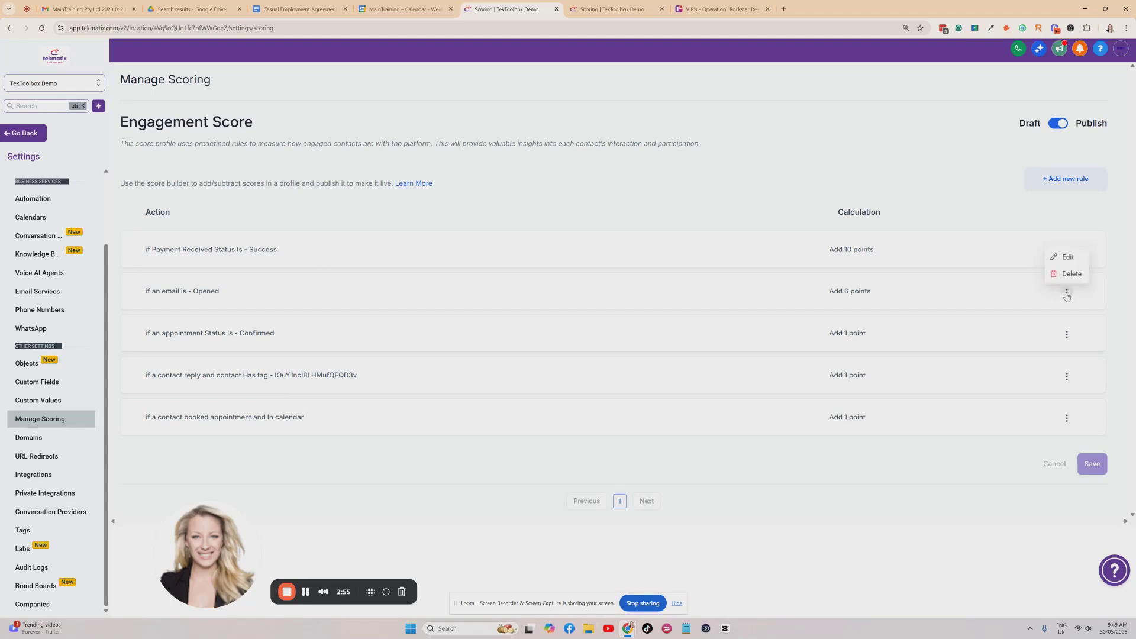
pyautogui.click(1069, 257)
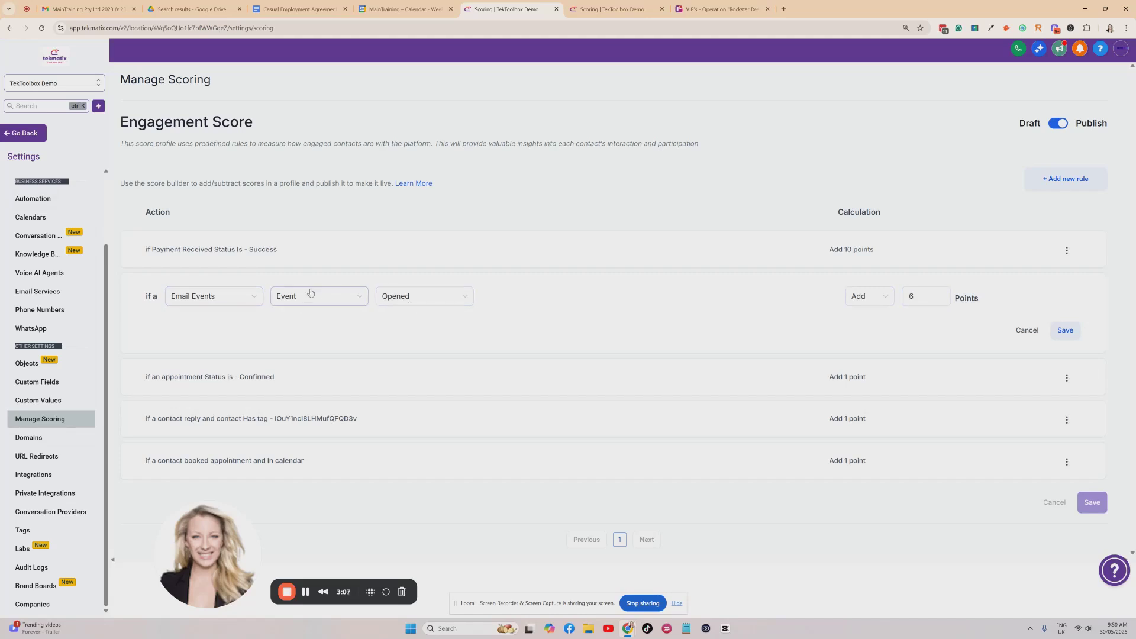
pyautogui.click(930, 293)
pyautogui.press('BackSpace')
pyautogui.write('3')
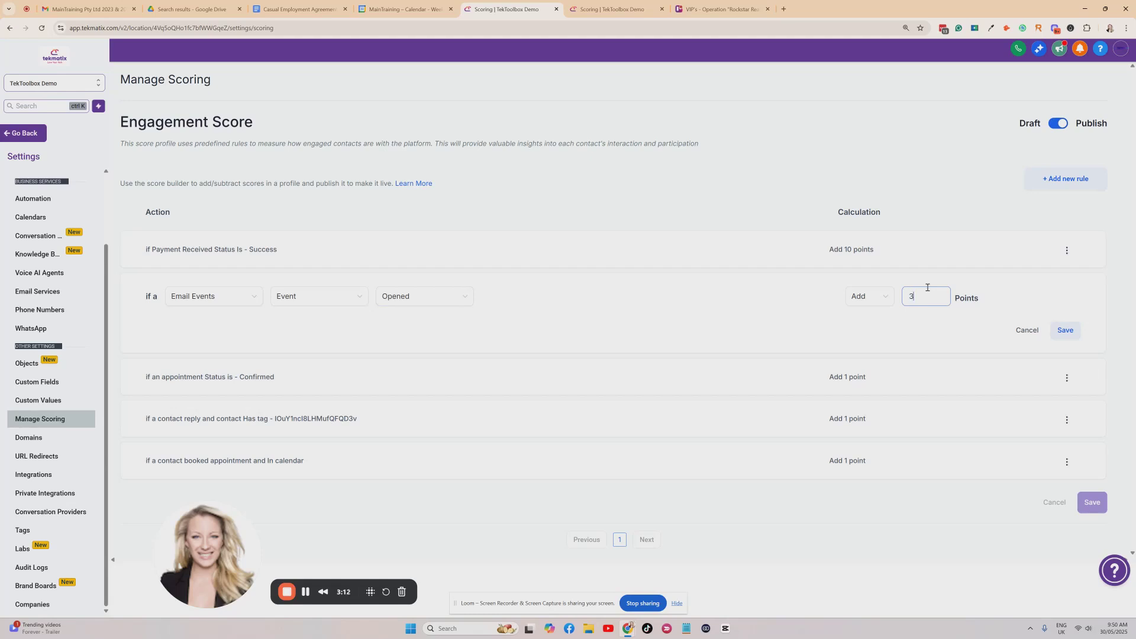
pyautogui.click(1064, 330)
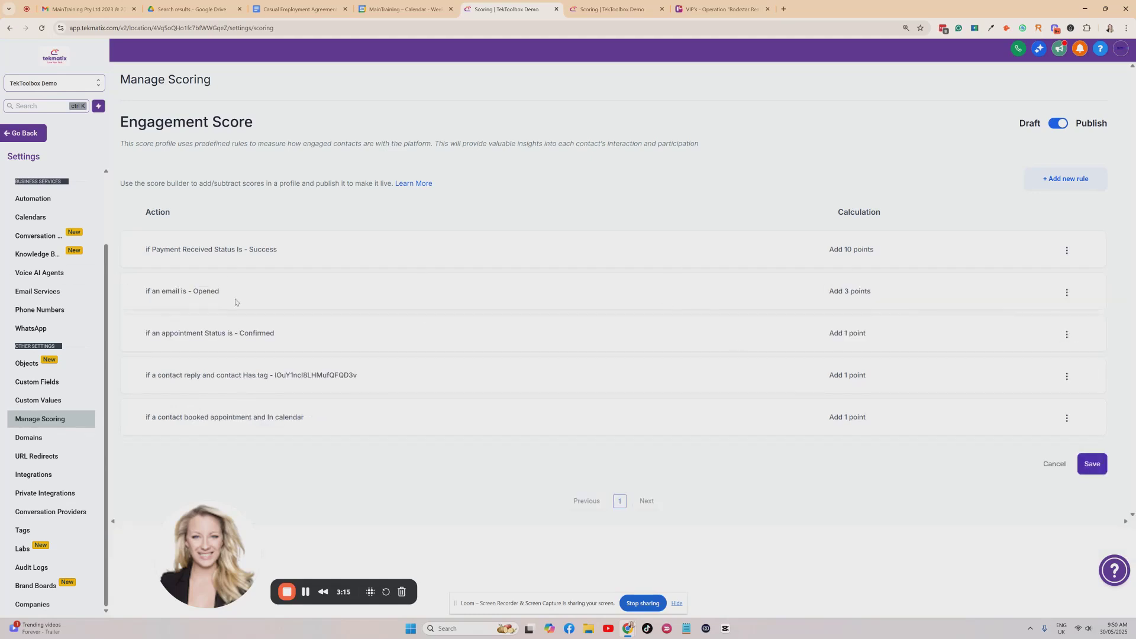
# Compare the edited opened-email rule with the appointment, contact reply and payment rules in the list
pyautogui.moveTo(190, 291); pyautogui.dragTo(235, 299)
pyautogui.moveTo(843, 291); pyautogui.dragTo(879, 296)
pyautogui.click(854, 290)
pyautogui.moveTo(847, 291); pyautogui.dragTo(882, 297)
pyautogui.click(778, 291)
pyautogui.moveTo(174, 333); pyautogui.dragTo(297, 341)
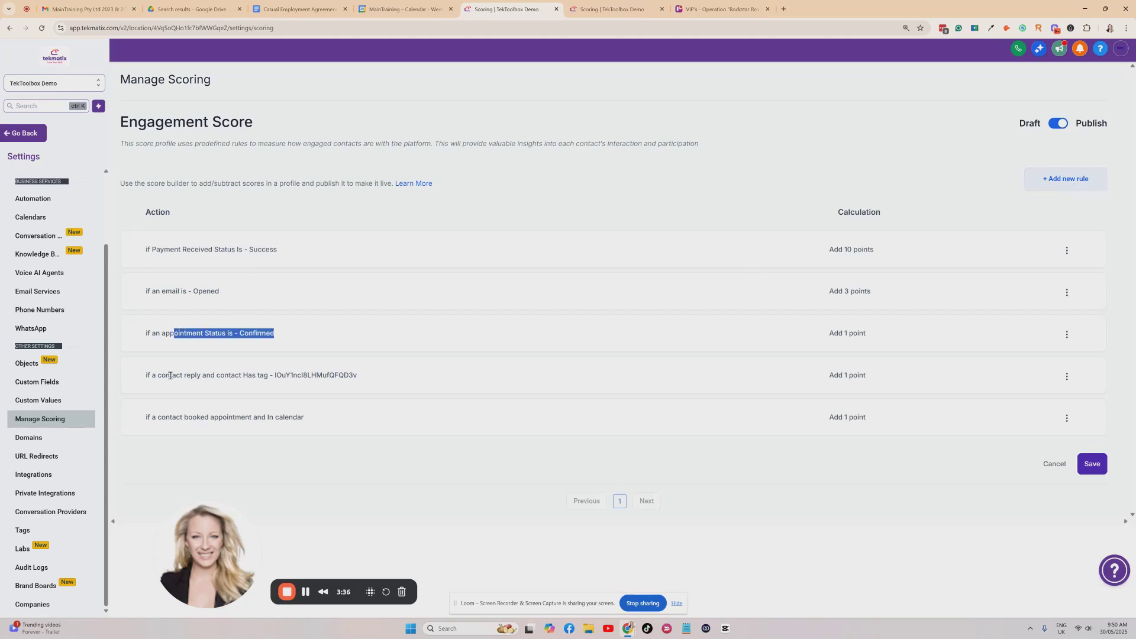
pyautogui.moveTo(166, 375); pyautogui.dragTo(258, 383)
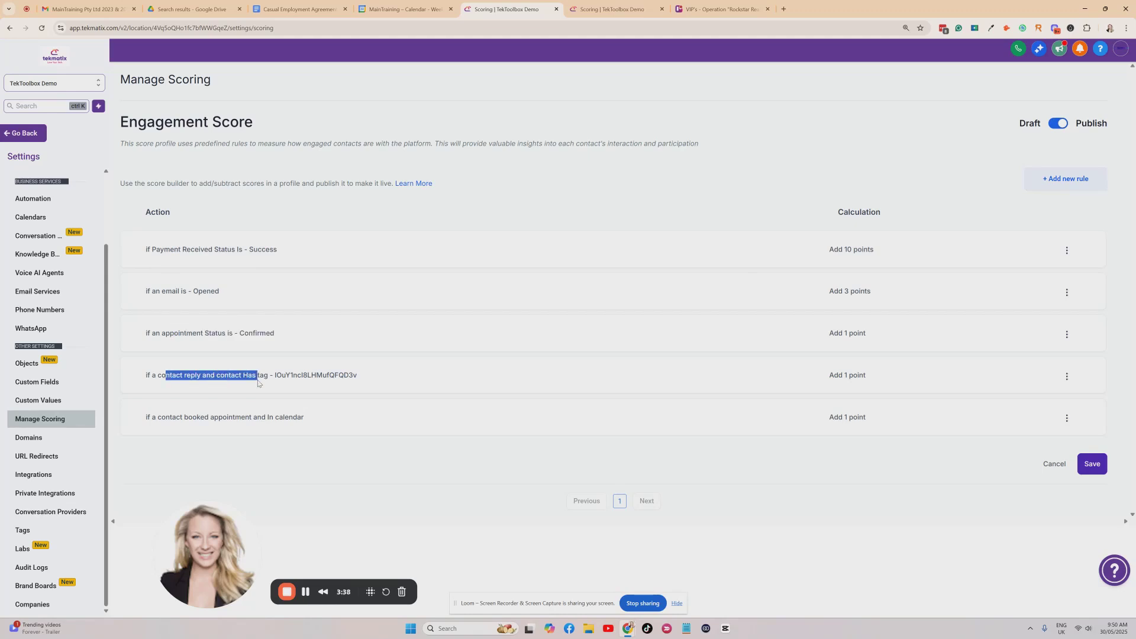
pyautogui.click(224, 439)
pyautogui.moveTo(190, 250); pyautogui.dragTo(290, 251)
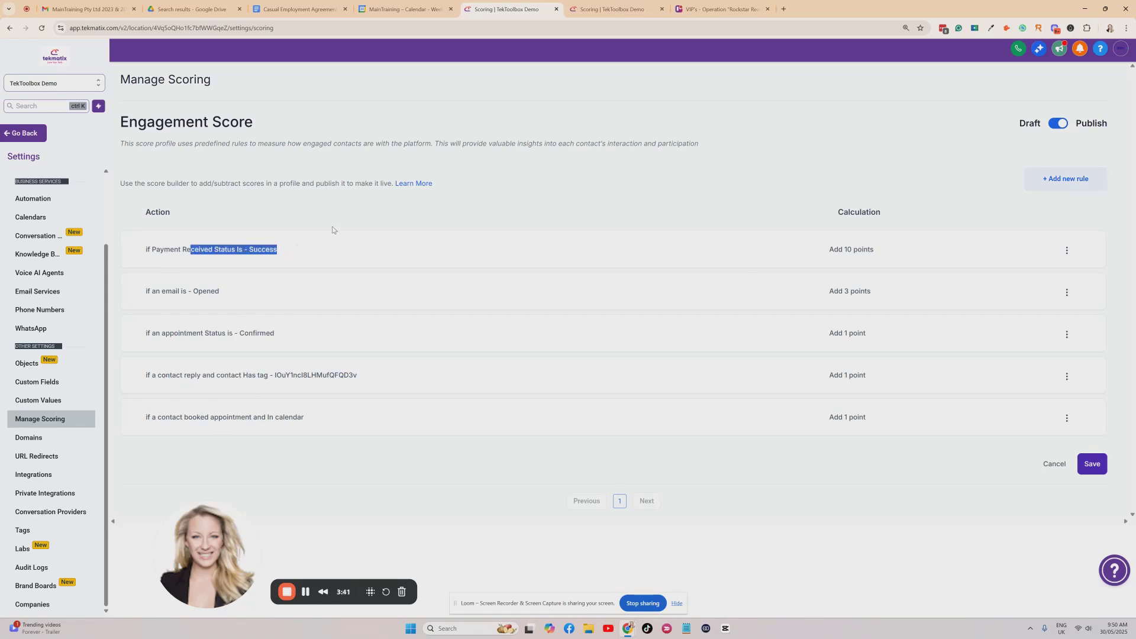
pyautogui.click(341, 225)
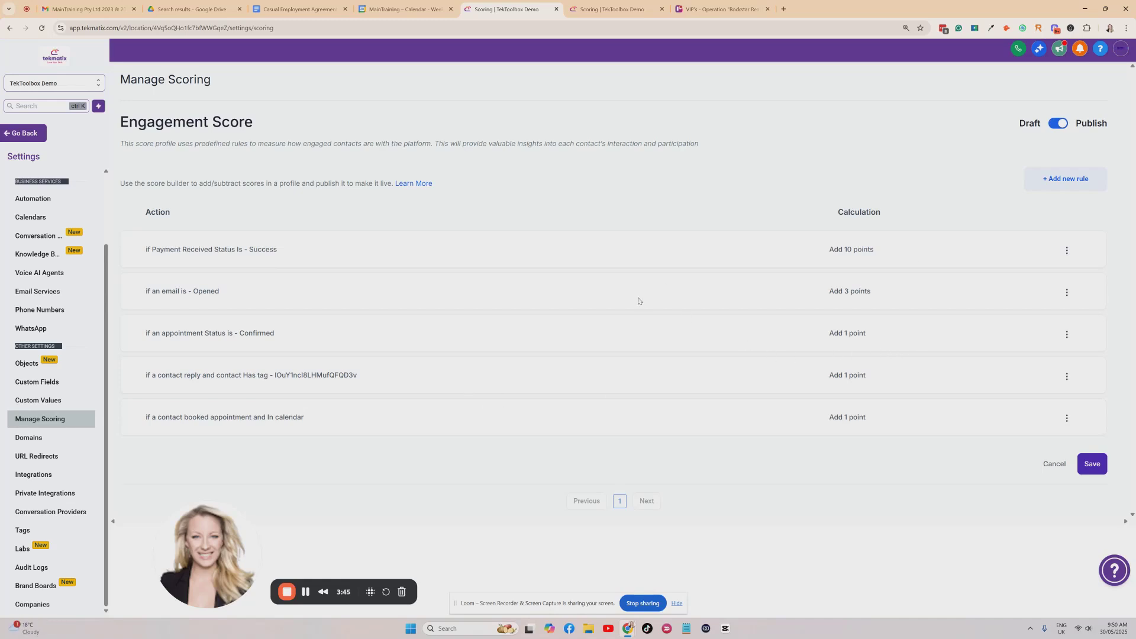
# Start a new scoring rule and look through the available action types
pyautogui.click(1065, 186)
pyautogui.hotkey('ctrl', '+')
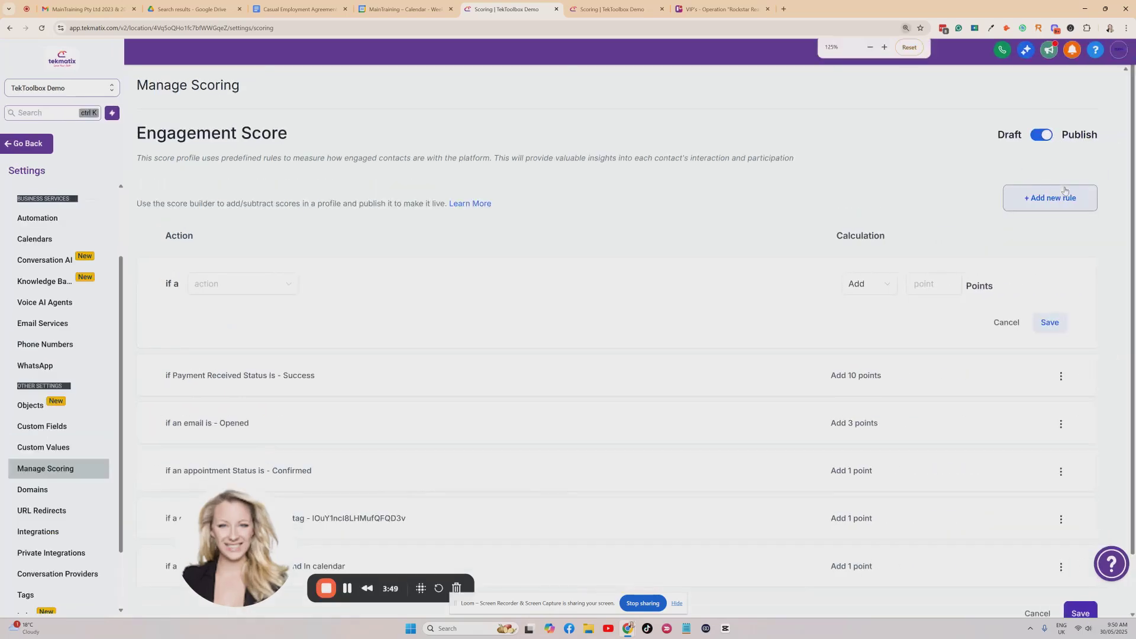
pyautogui.hotkey('ctrl', '+')
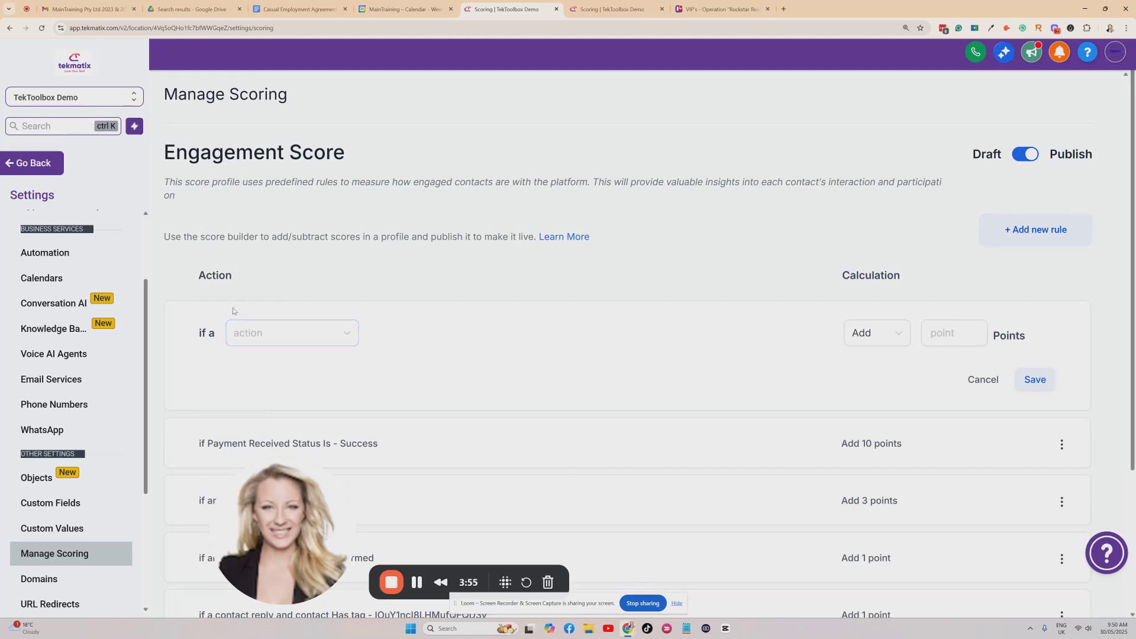
pyautogui.click(252, 338)
pyautogui.moveTo(270, 506); pyautogui.dragTo(88, 509)
pyautogui.click(284, 333)
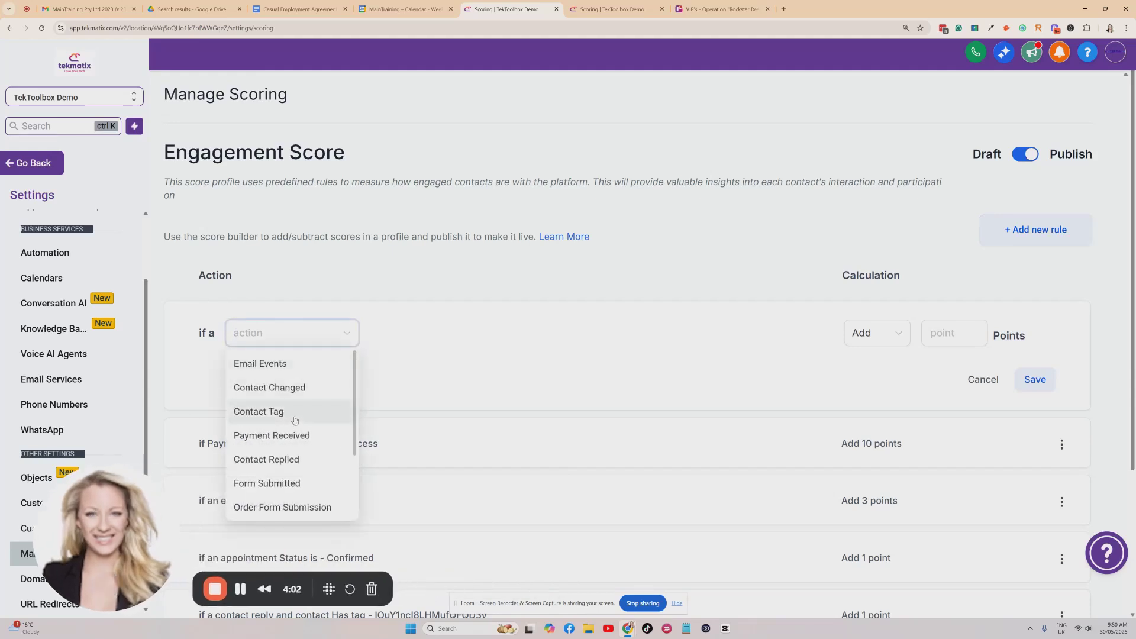
pyautogui.scroll(-1, 294, 418)
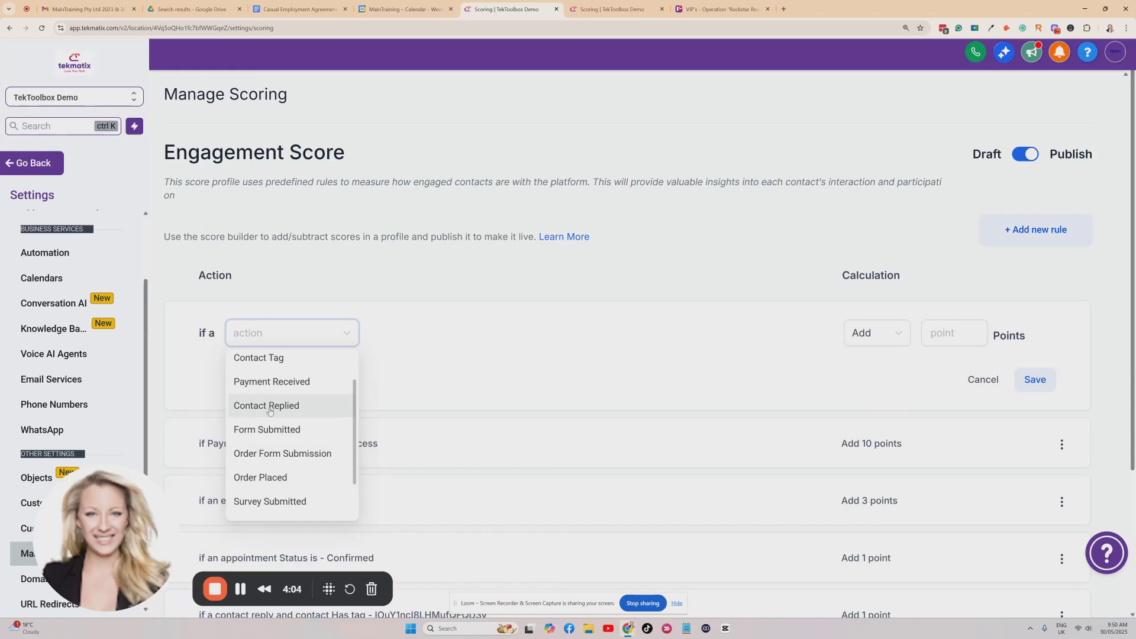
pyautogui.scroll(-1, 269, 410)
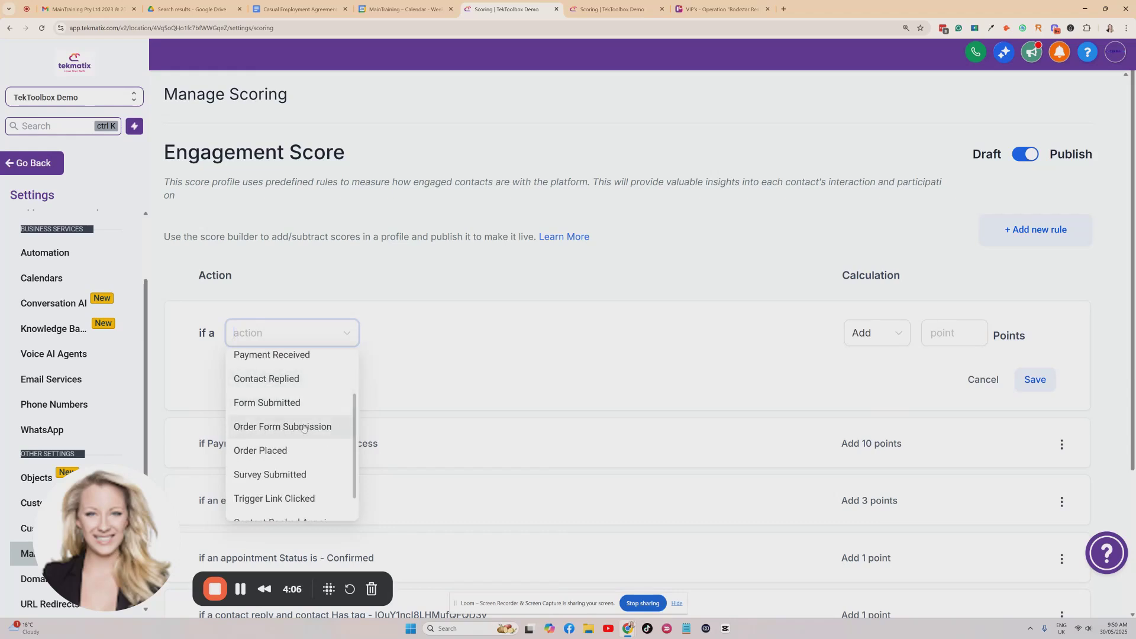
pyautogui.scroll(-2, 290, 427)
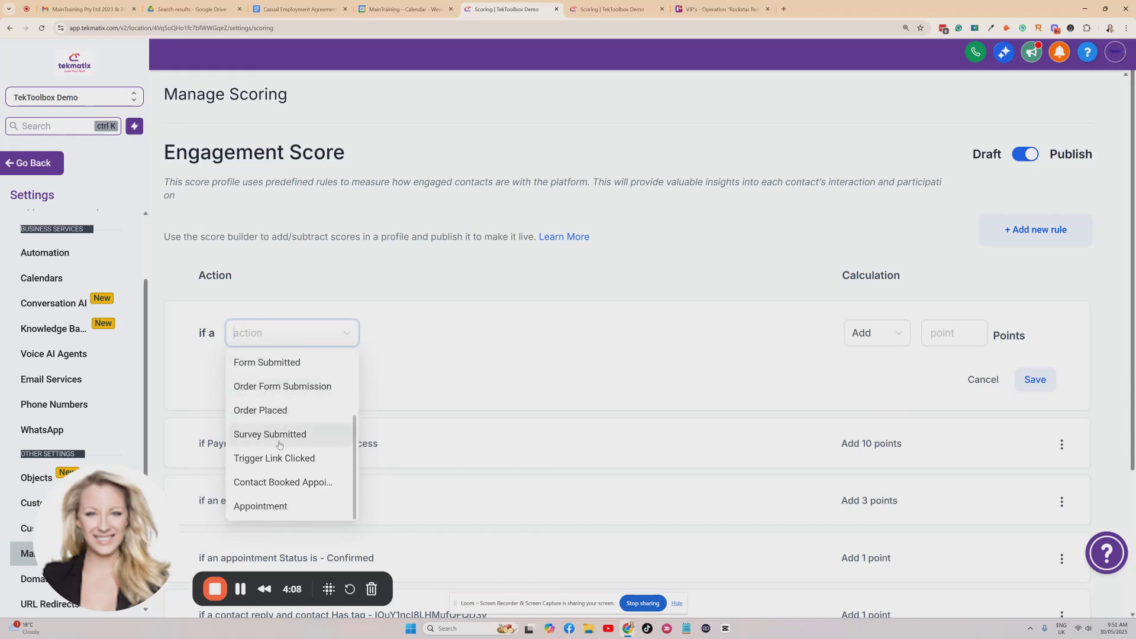
pyautogui.scroll(3, 272, 468)
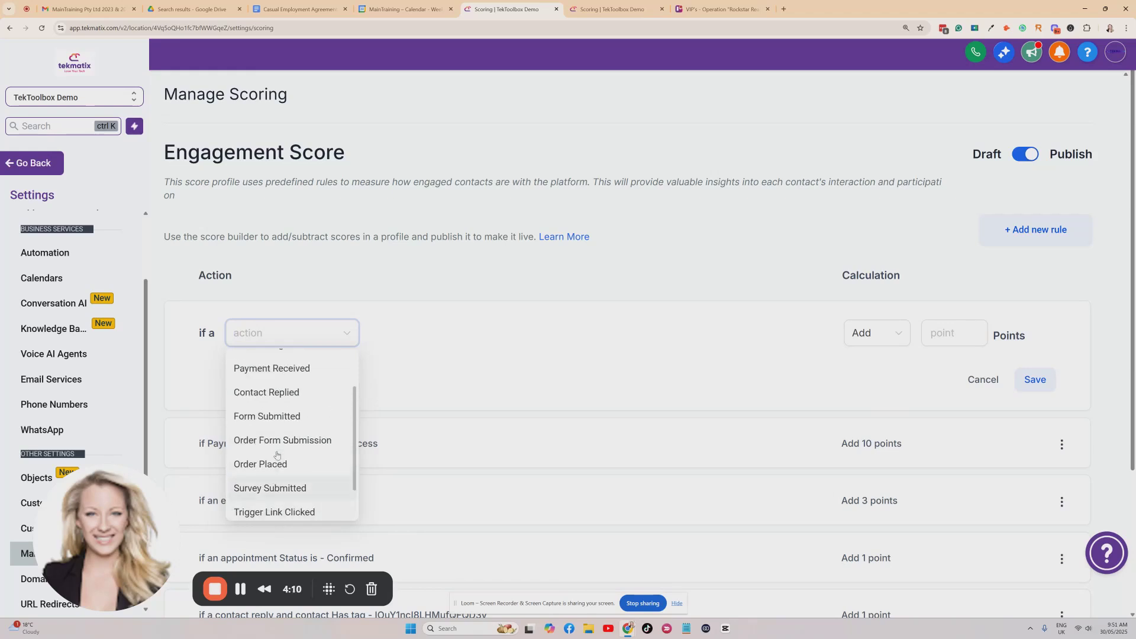
pyautogui.scroll(2, 276, 454)
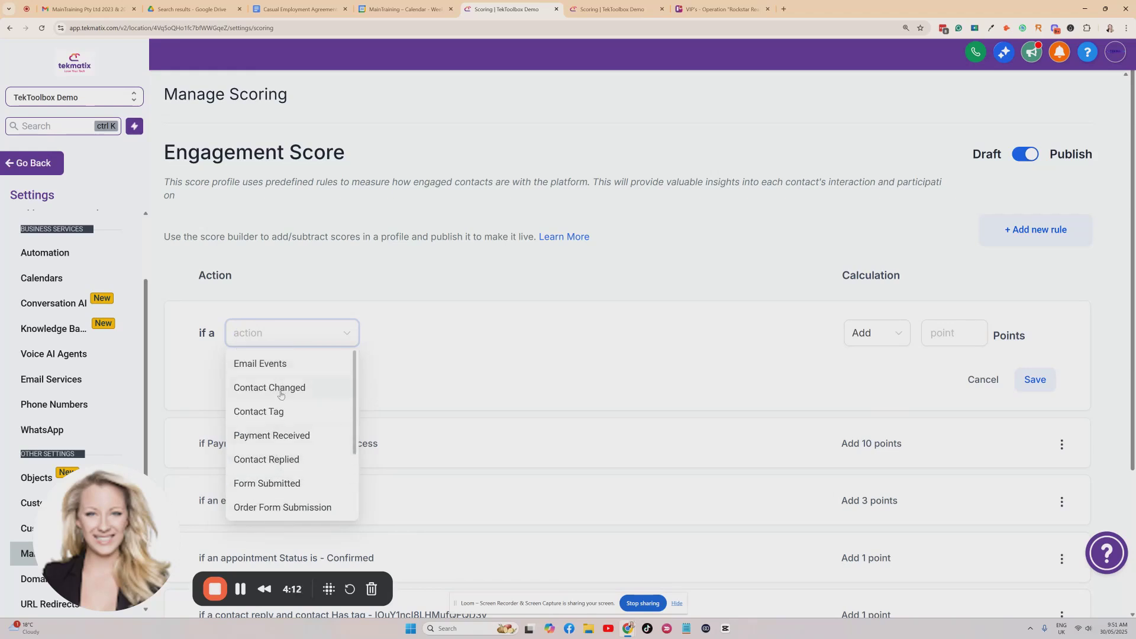
pyautogui.scroll(-1, 269, 455)
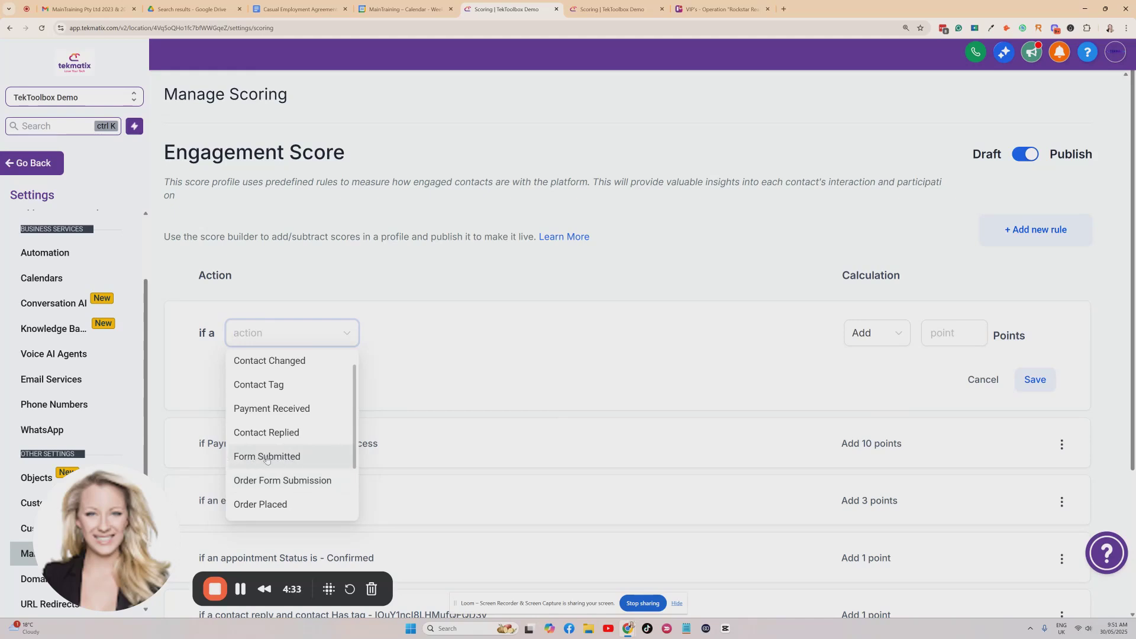
# Configure the new rule as Form Submitted, Form is, Lead Magnet 1, adding 3 points, and save the rule
pyautogui.click(267, 459)
pyautogui.click(414, 335)
pyautogui.click(407, 365)
pyautogui.click(568, 333)
pyautogui.click(571, 410)
pyautogui.click(970, 330)
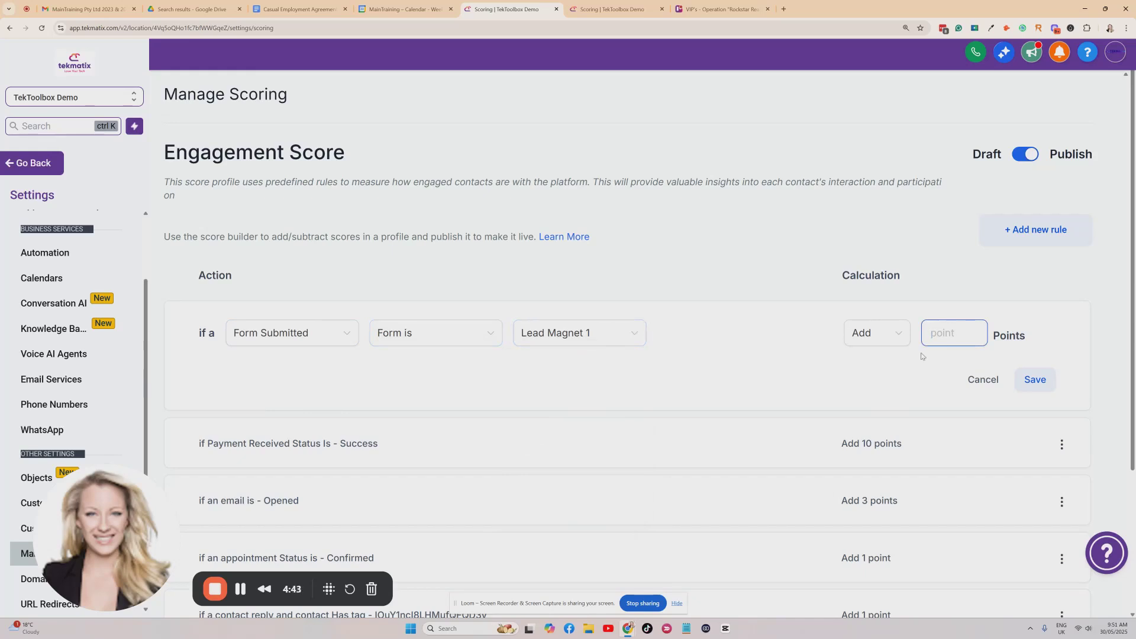
pyautogui.write('3')
pyautogui.click(1034, 379)
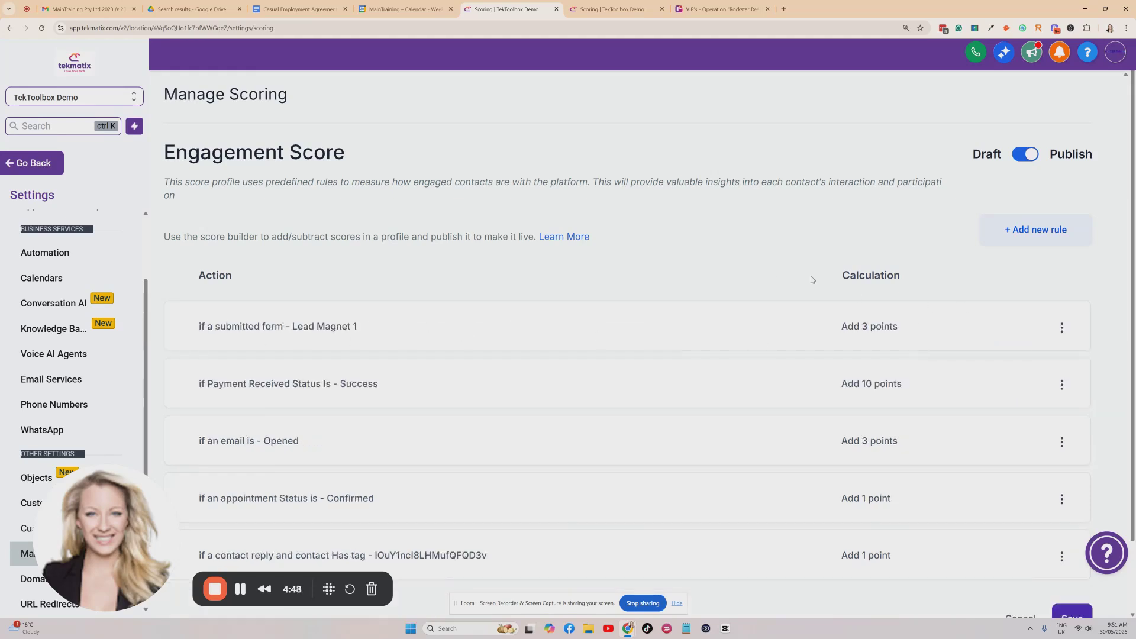
# Check the rule list and save the updated Engagement Score profile
pyautogui.scroll(-2, 879, 385)
pyautogui.scroll(2, 876, 376)
pyautogui.scroll(-2, 873, 372)
pyautogui.click(1065, 537)
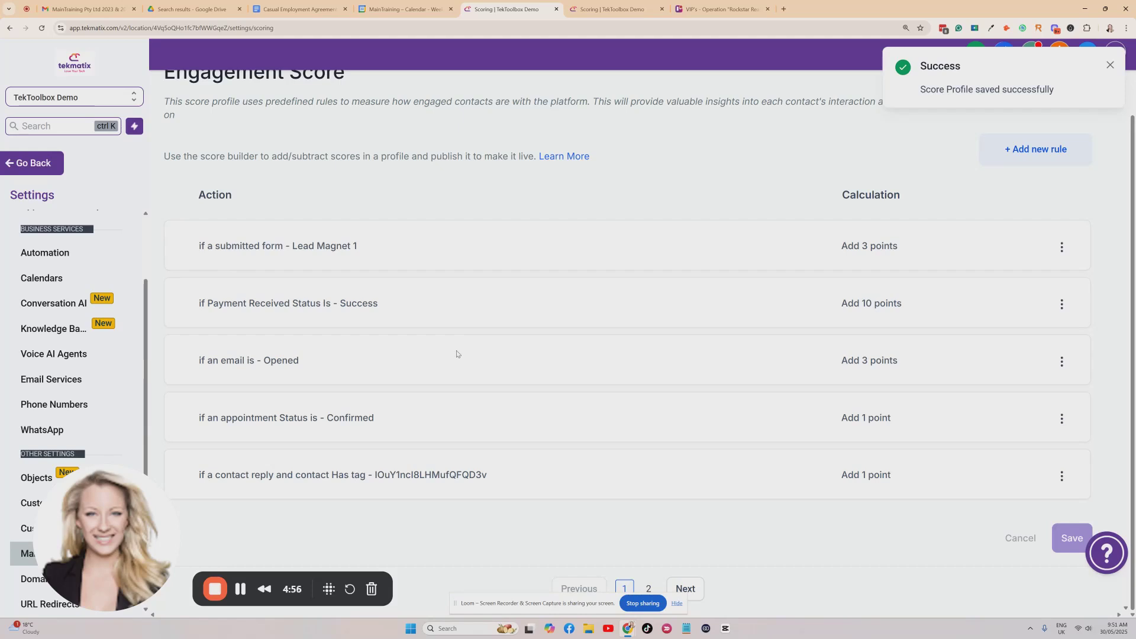
pyautogui.scroll(2, 456, 354)
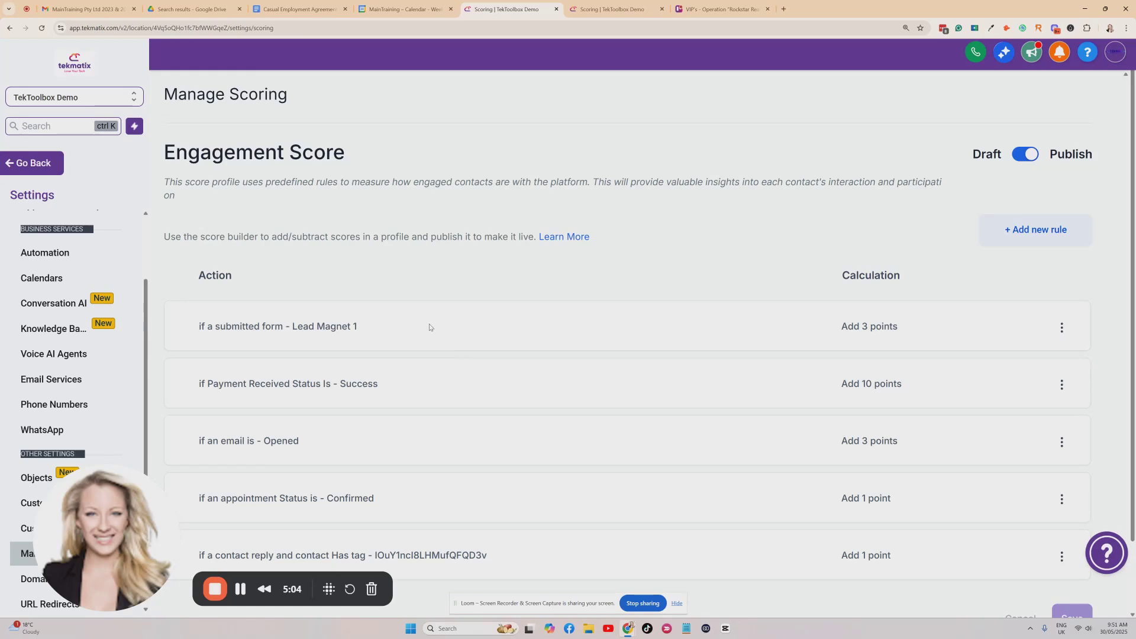
# Leave the scoring settings and filter the contact list to contacts with an Engagement Score of More Than 10
pyautogui.click(34, 164)
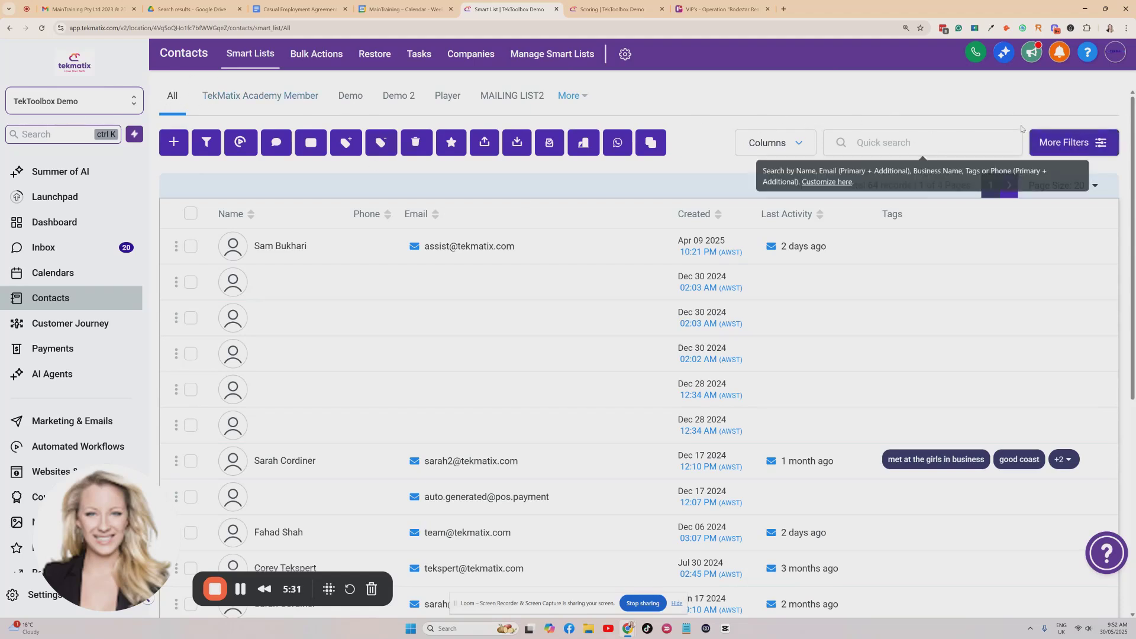
pyautogui.click(1087, 145)
pyautogui.click(958, 136)
pyautogui.write('enga')
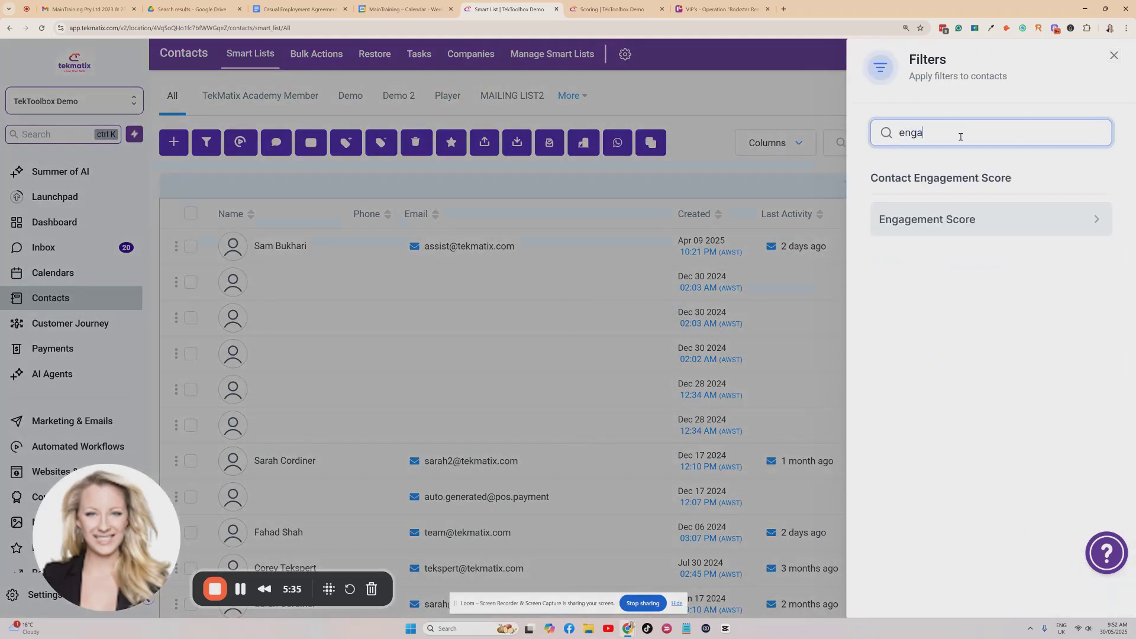
pyautogui.click(939, 225)
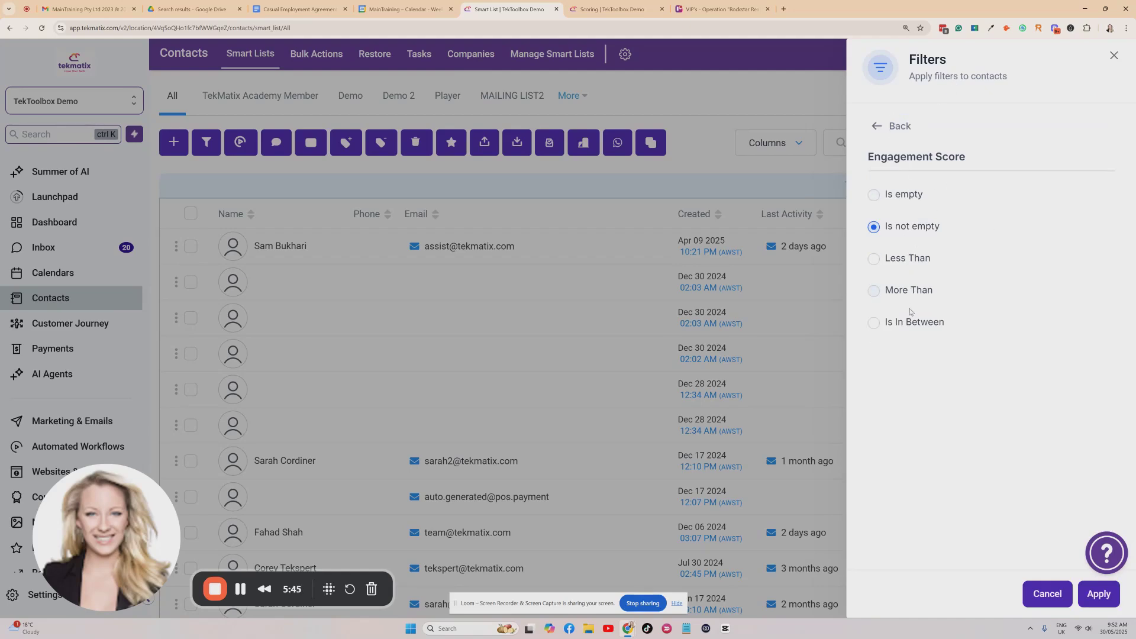
pyautogui.click(909, 289)
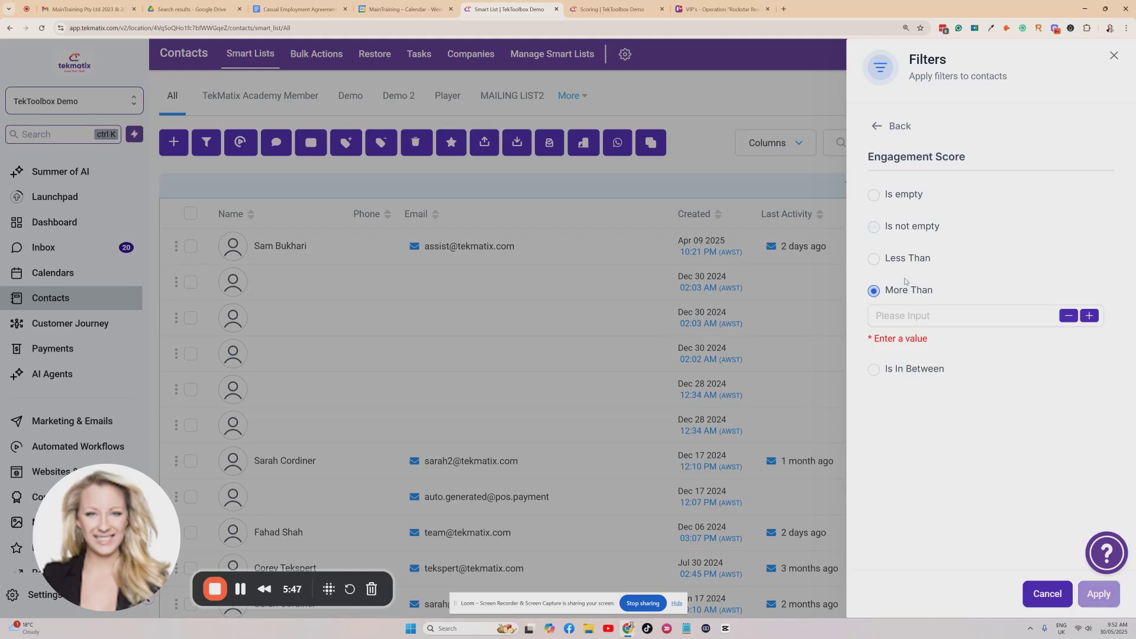
pyautogui.click(901, 310)
pyautogui.write('10')
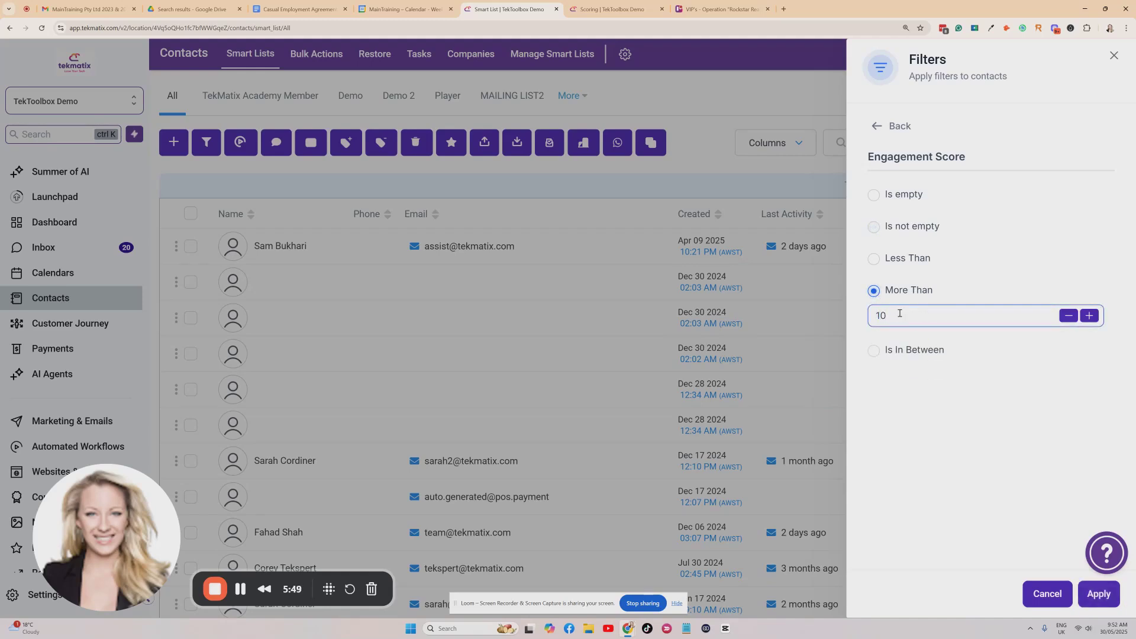
pyautogui.click(1098, 594)
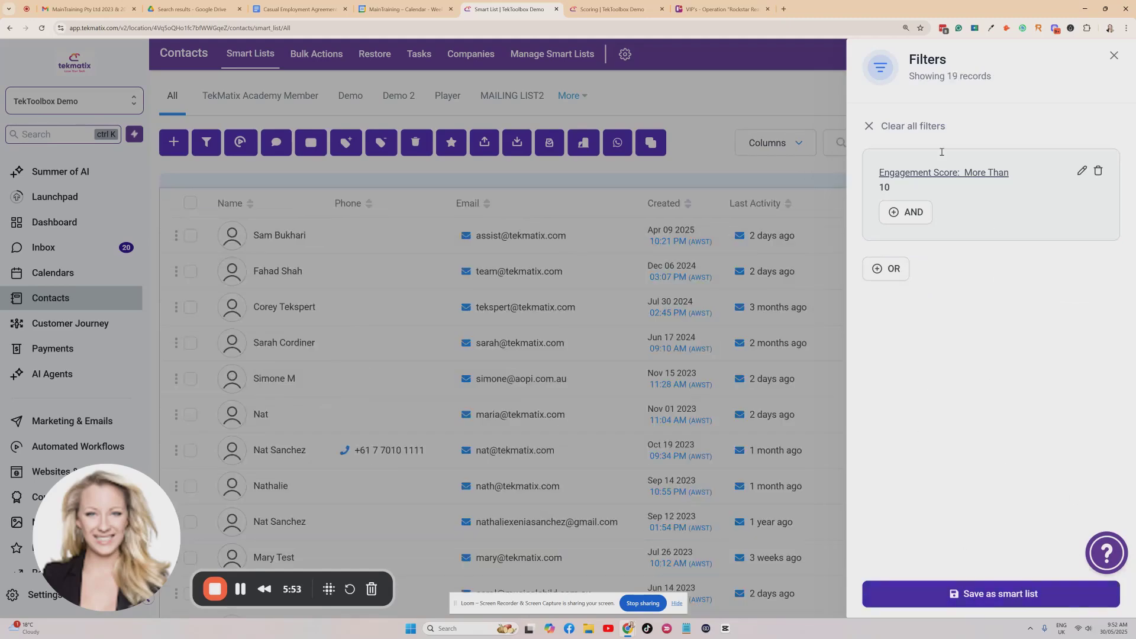
# Save the filtered contacts as a smart list named "More than 10 Points" and look through its contacts
pyautogui.click(977, 596)
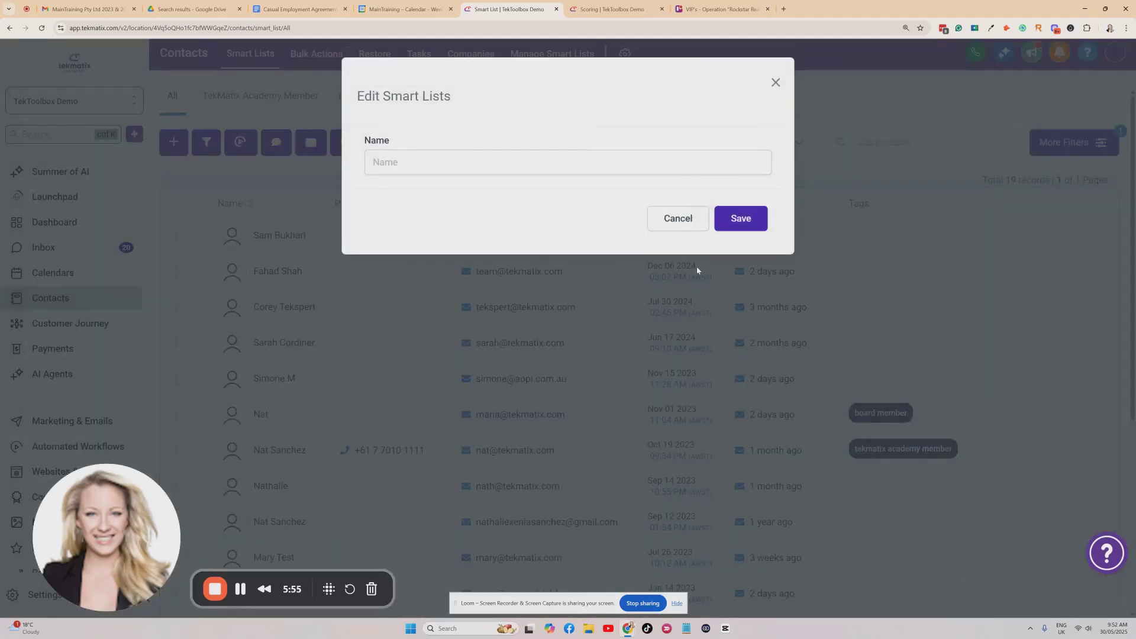
pyautogui.click(405, 159)
pyautogui.write('More than 10 Points')
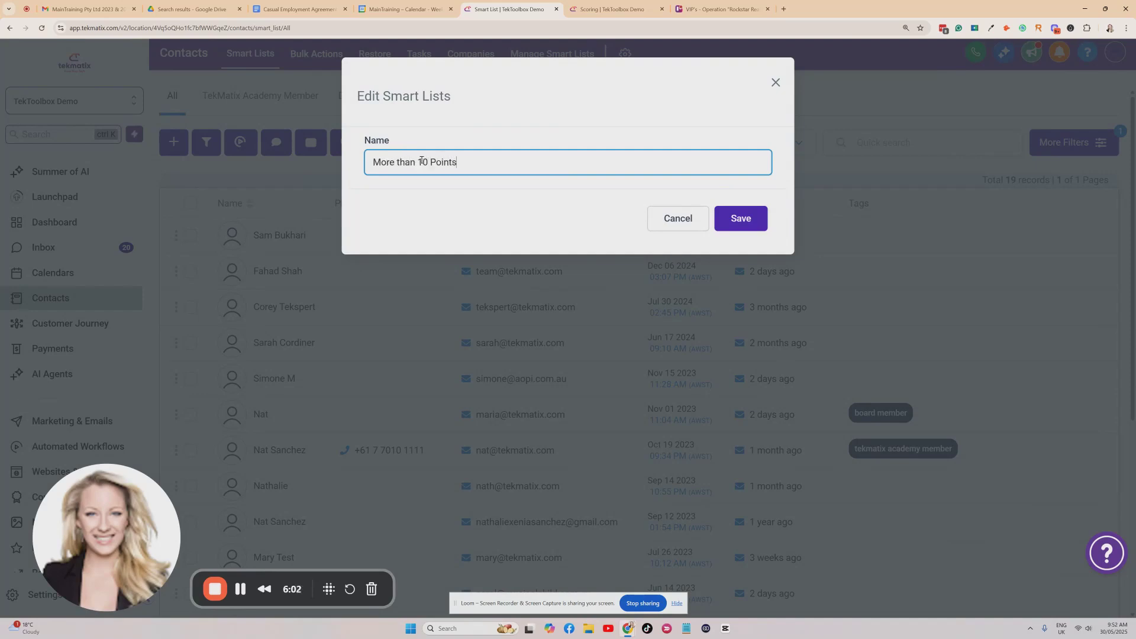
pyautogui.click(741, 220)
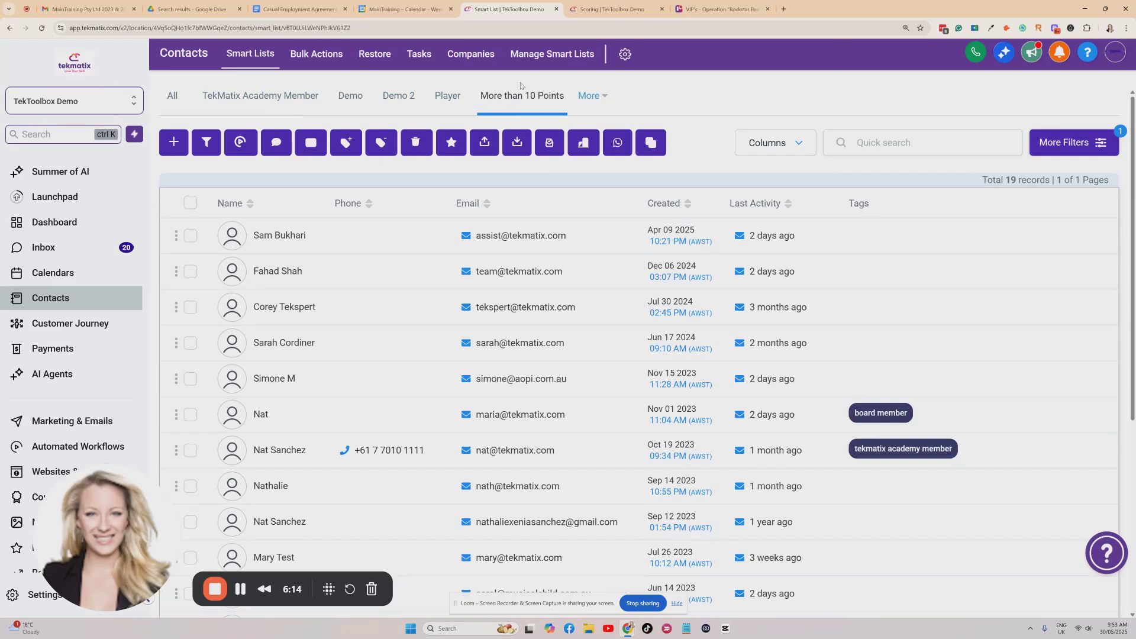
pyautogui.scroll(-5, 410, 290)
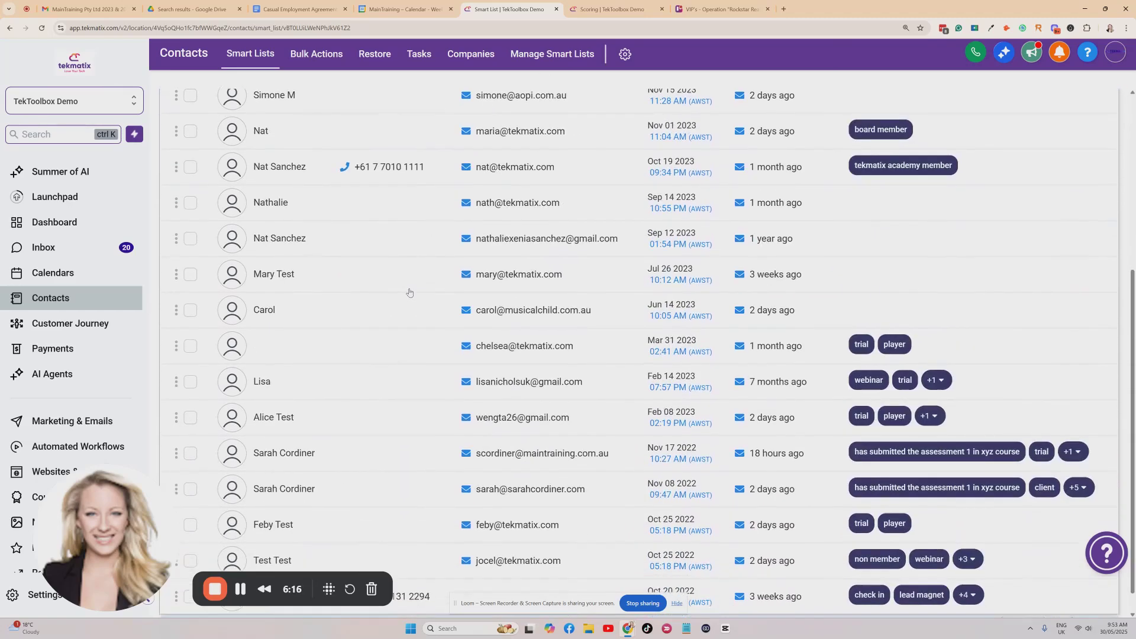
pyautogui.scroll(5, 568, 246)
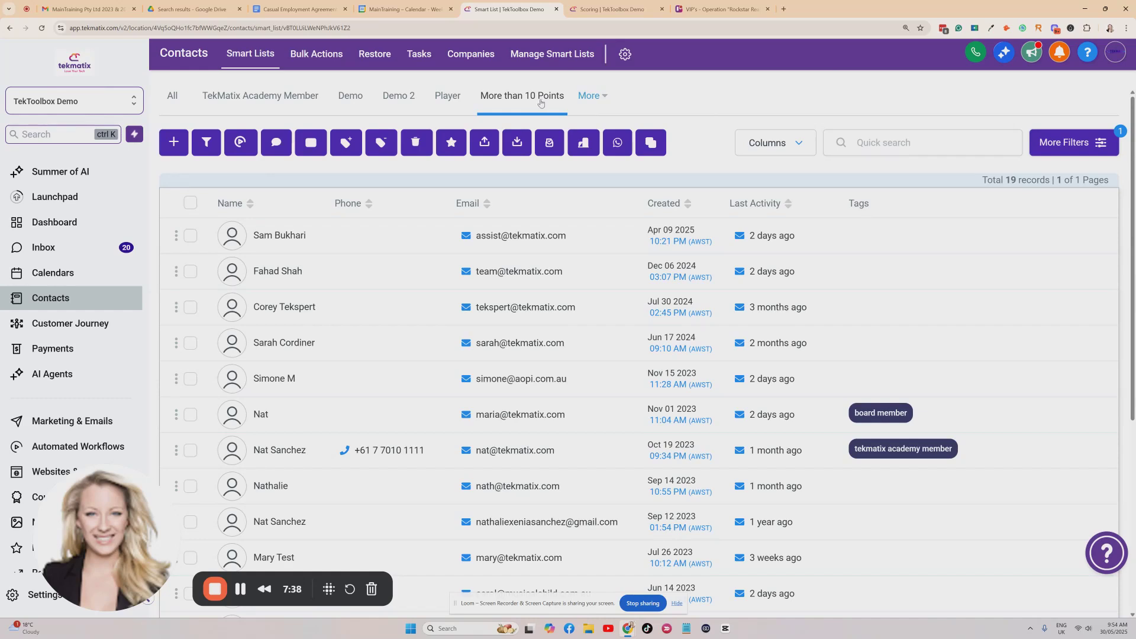
# Search the automated workflows for "order" and open "Purchase Confirmation: Order Fulfilment - astrology course"
pyautogui.moveTo(98, 510); pyautogui.dragTo(222, 508)
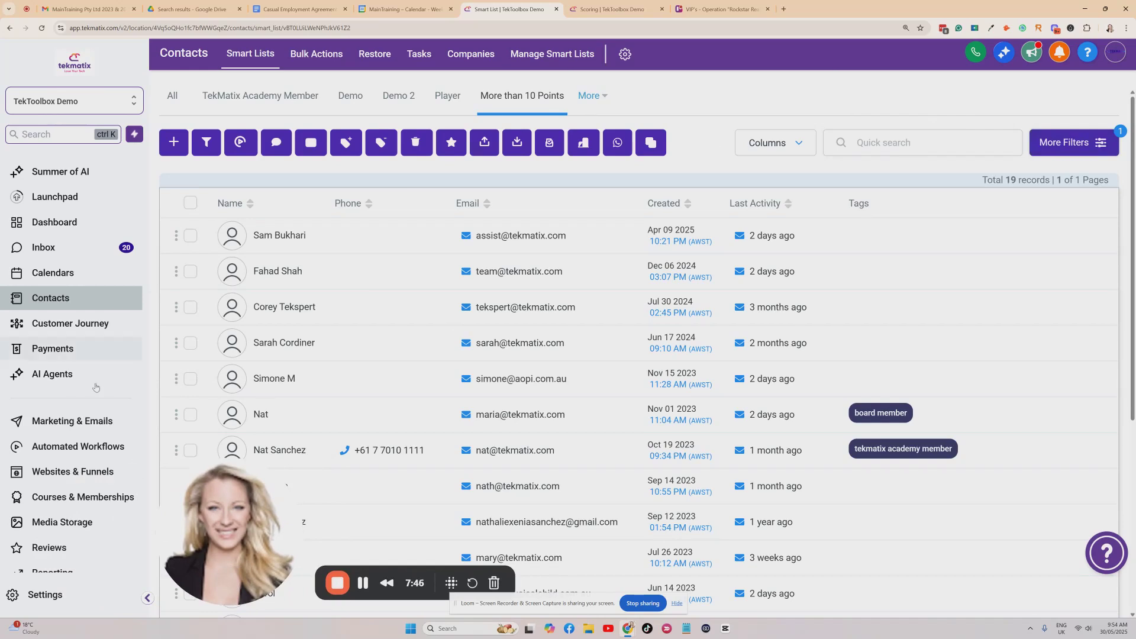
pyautogui.click(77, 447)
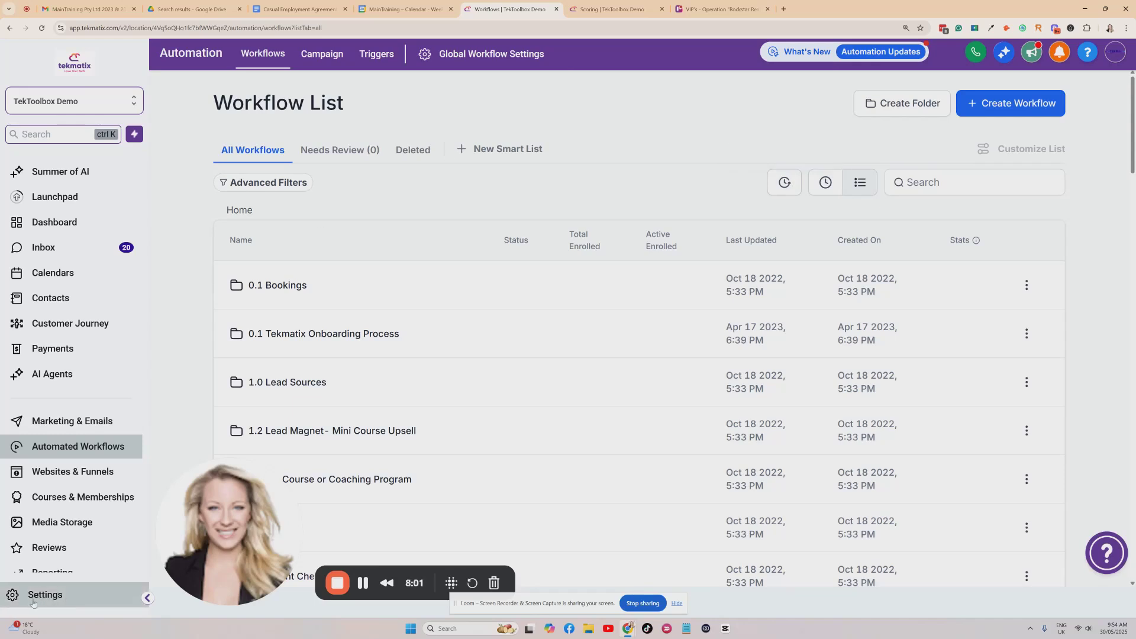
pyautogui.click(988, 110)
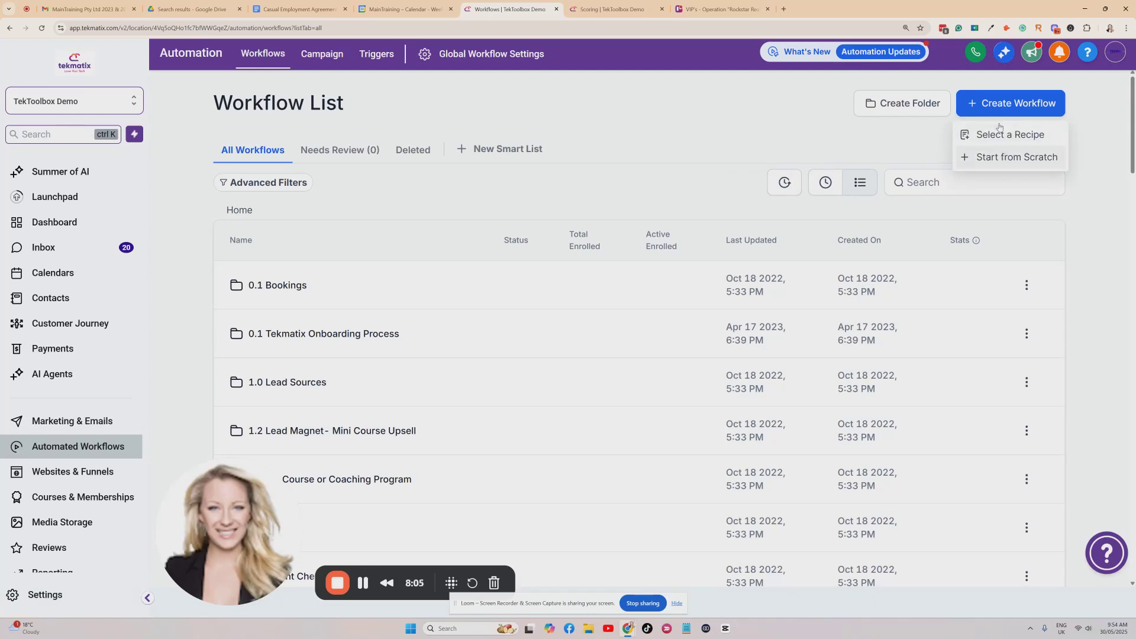
pyautogui.click(911, 181)
pyautogui.click(911, 180)
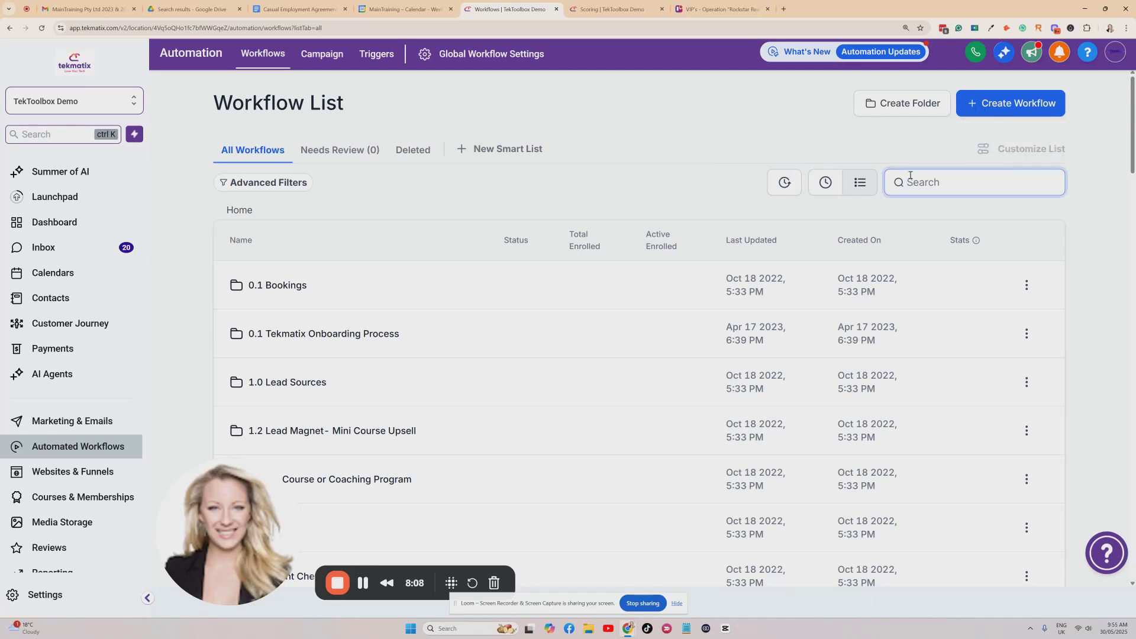
pyautogui.write('order')
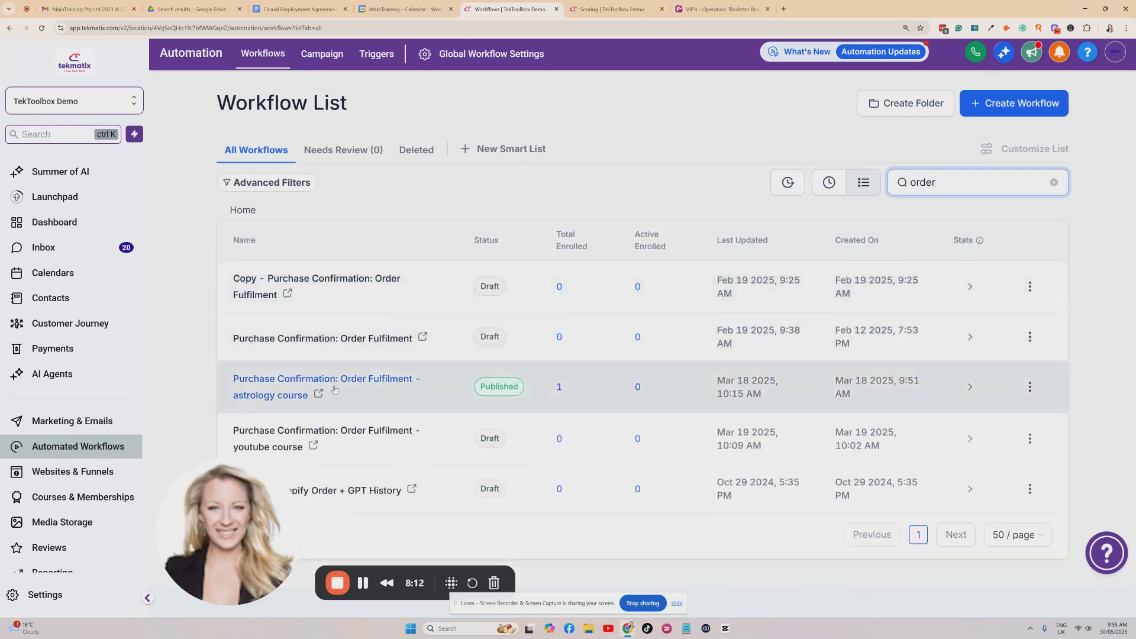
pyautogui.click(277, 393)
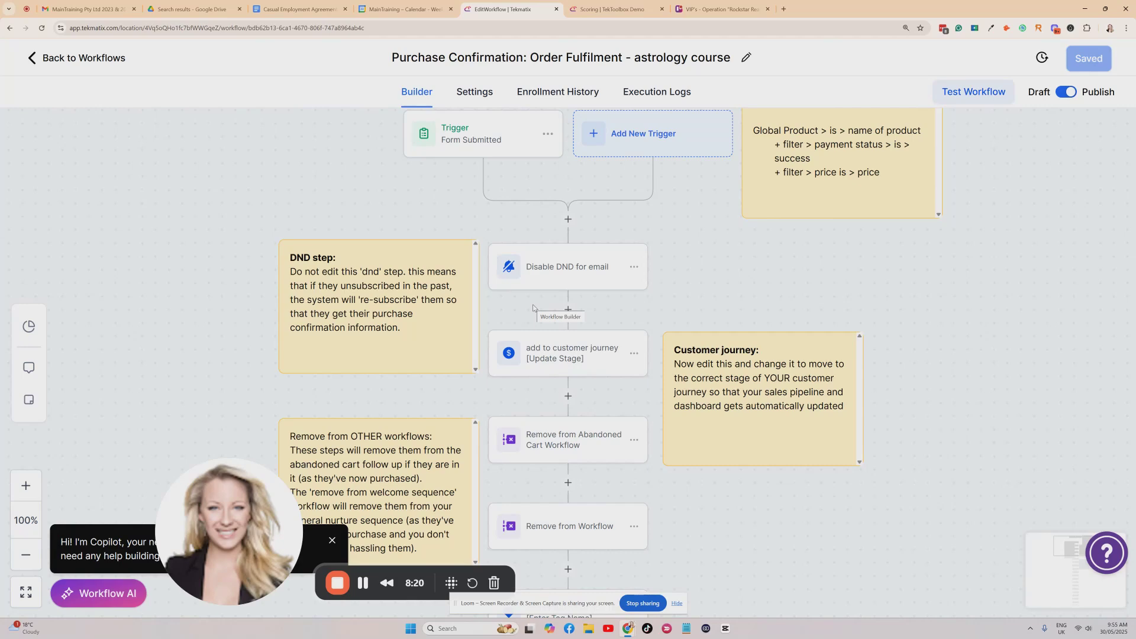
# Review the workflow and insert a Modify Contact Engagement Score action directly before the Disable DND for email step
pyautogui.scroll(2, 503, 280)
pyautogui.scroll(-1, 494, 270)
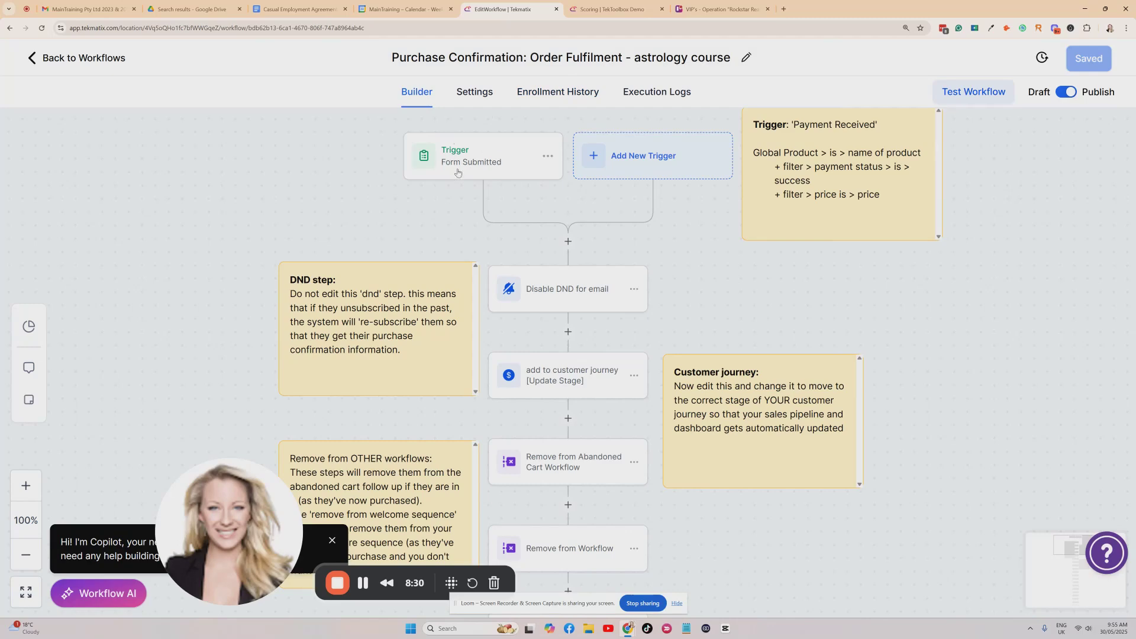
pyautogui.scroll(-7, 598, 259)
pyautogui.scroll(-6, 598, 258)
pyautogui.scroll(11, 595, 290)
pyautogui.scroll(1, 591, 303)
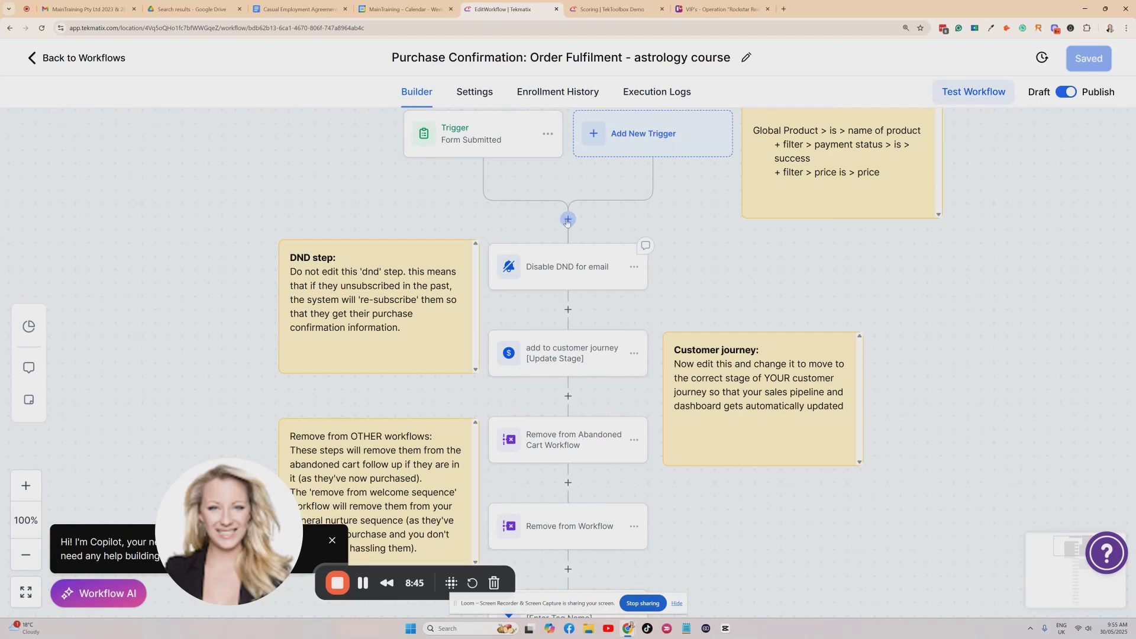
pyautogui.click(568, 221)
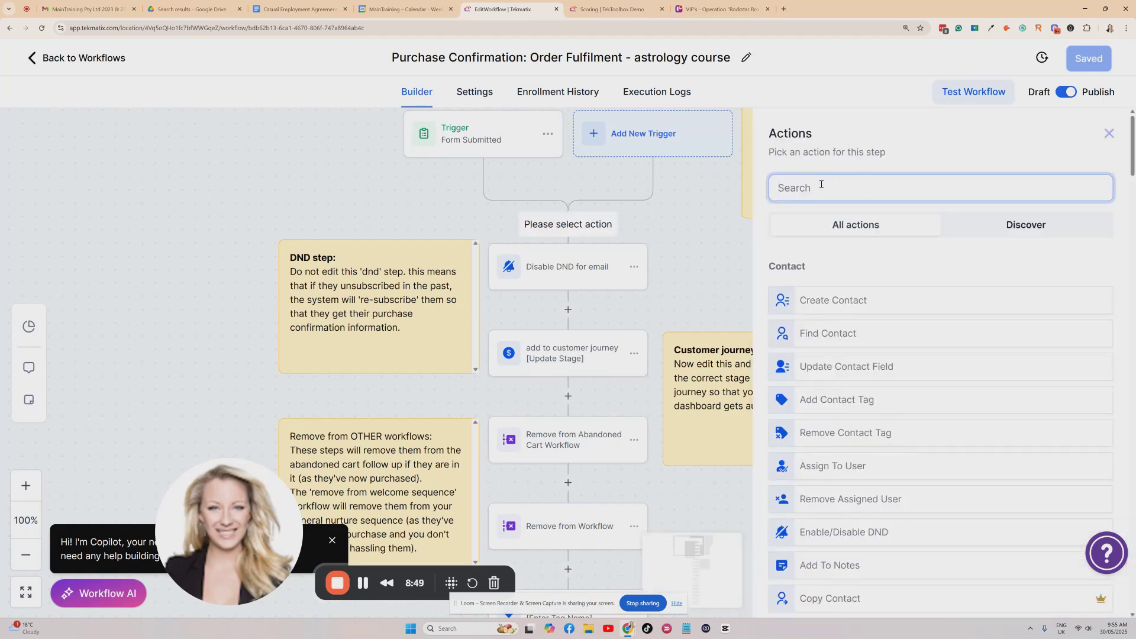
pyautogui.write('eng')
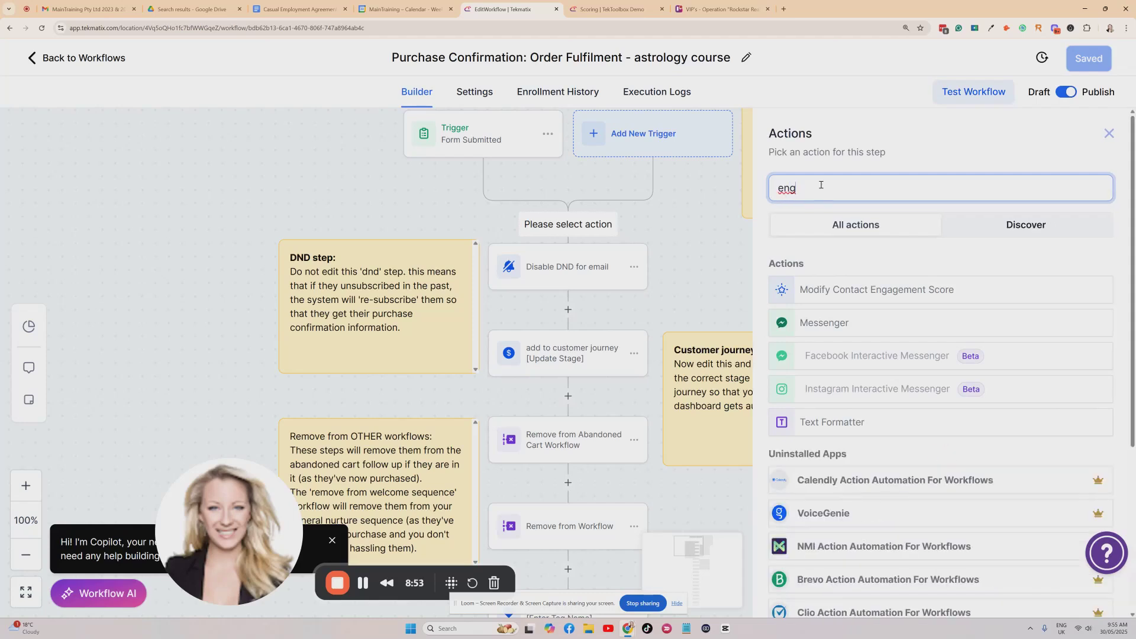
pyautogui.write('a')
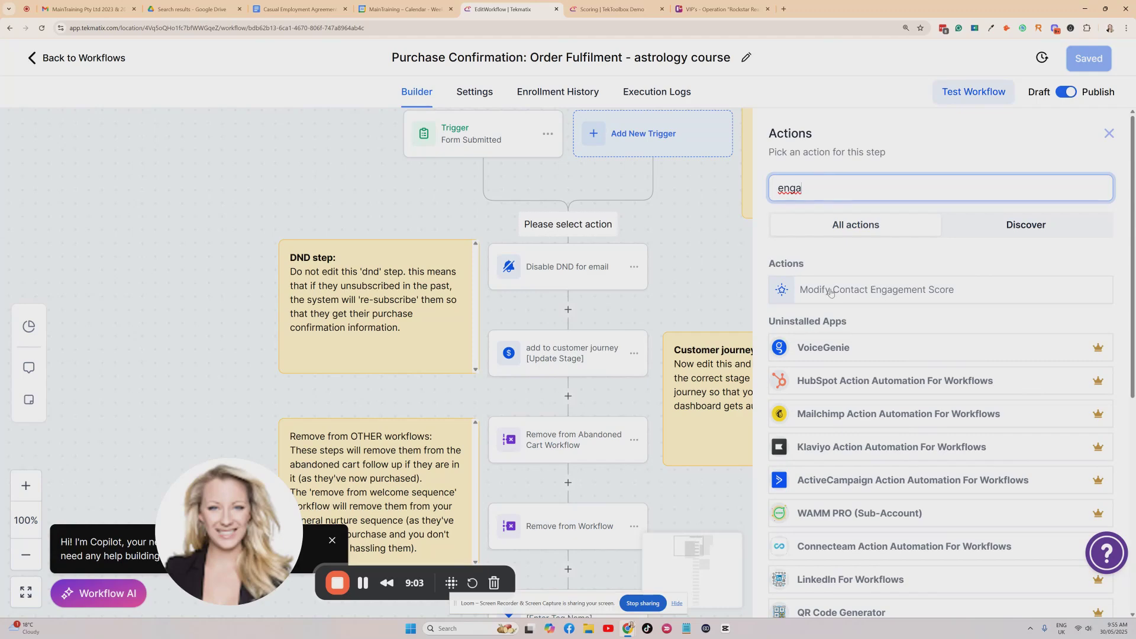
pyautogui.click(910, 292)
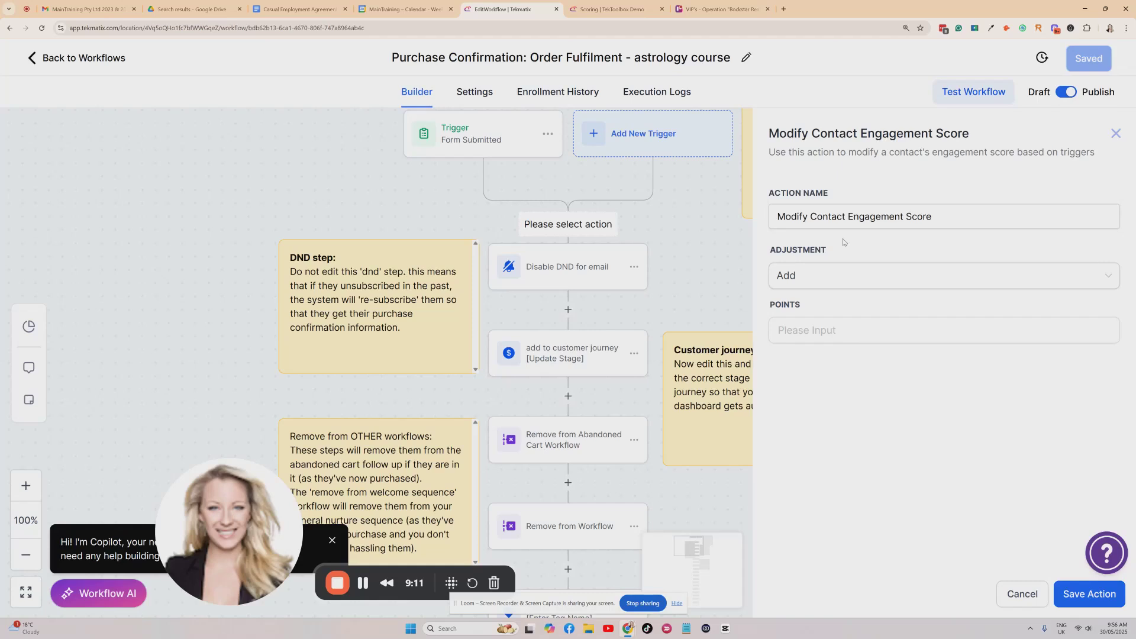
# Set the engagement score action's adjustment to Add with 10 points
pyautogui.click(824, 268)
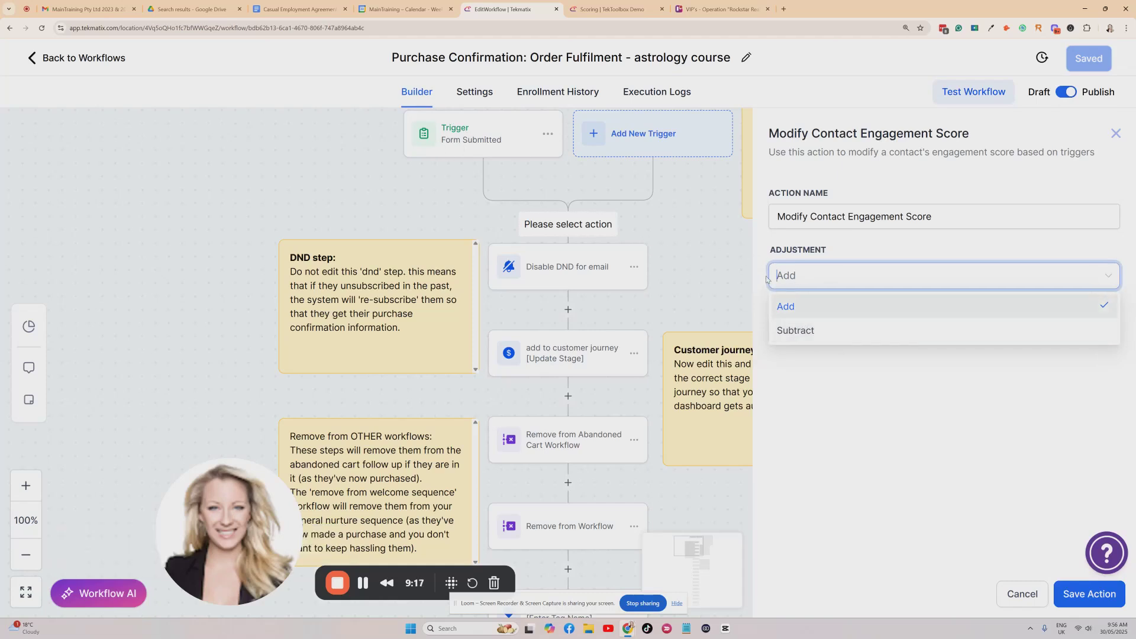
pyautogui.click(805, 309)
pyautogui.click(820, 330)
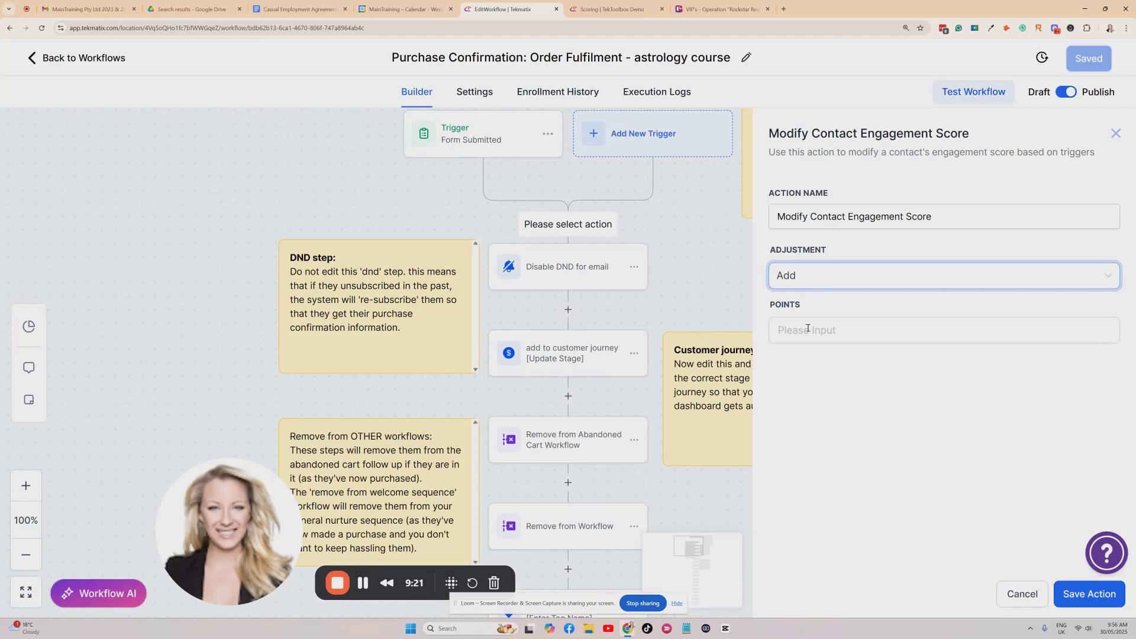
pyautogui.write('10')
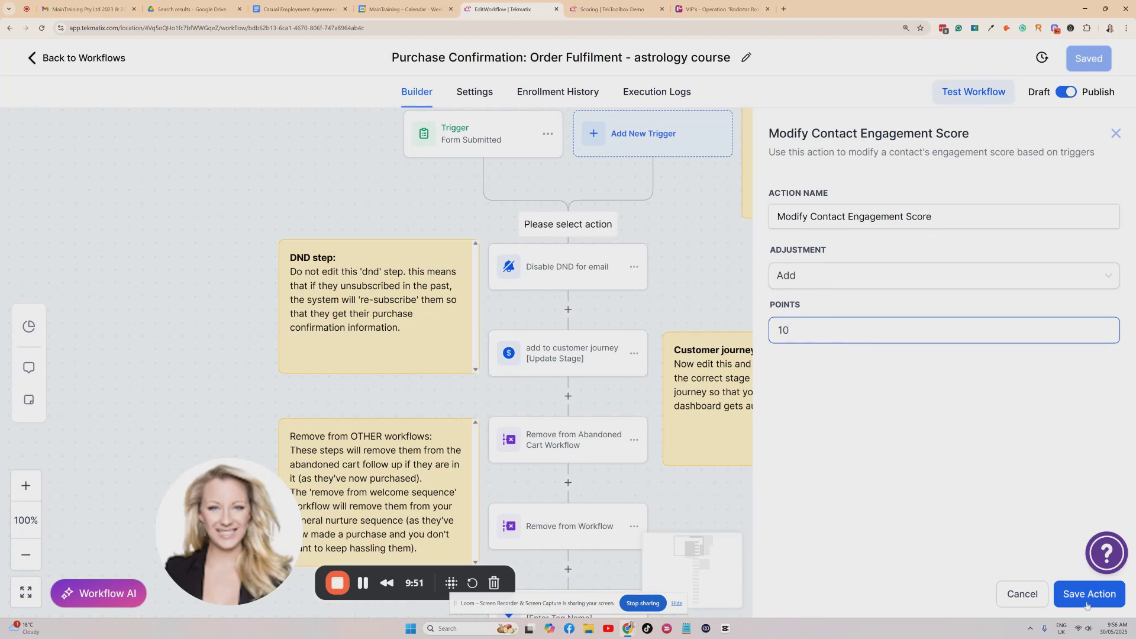
# Rename the engagement score action "add 10 point", then save the action and the workflow
pyautogui.moveTo(944, 213); pyautogui.dragTo(775, 216)
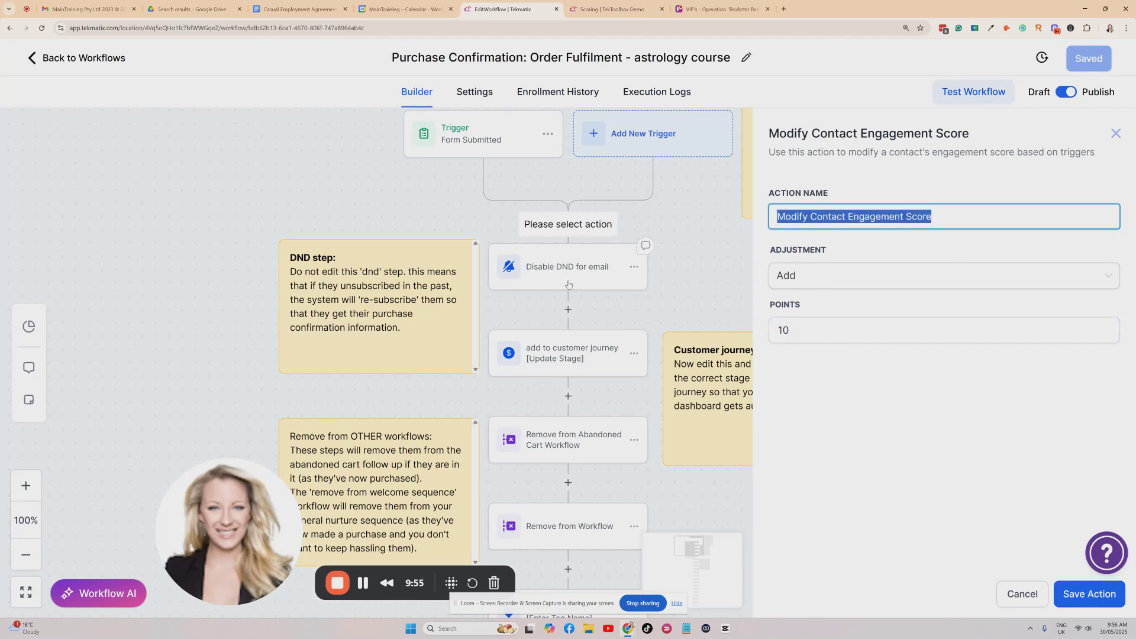
pyautogui.press('BackSpace')
pyautogui.write('add 10 point')
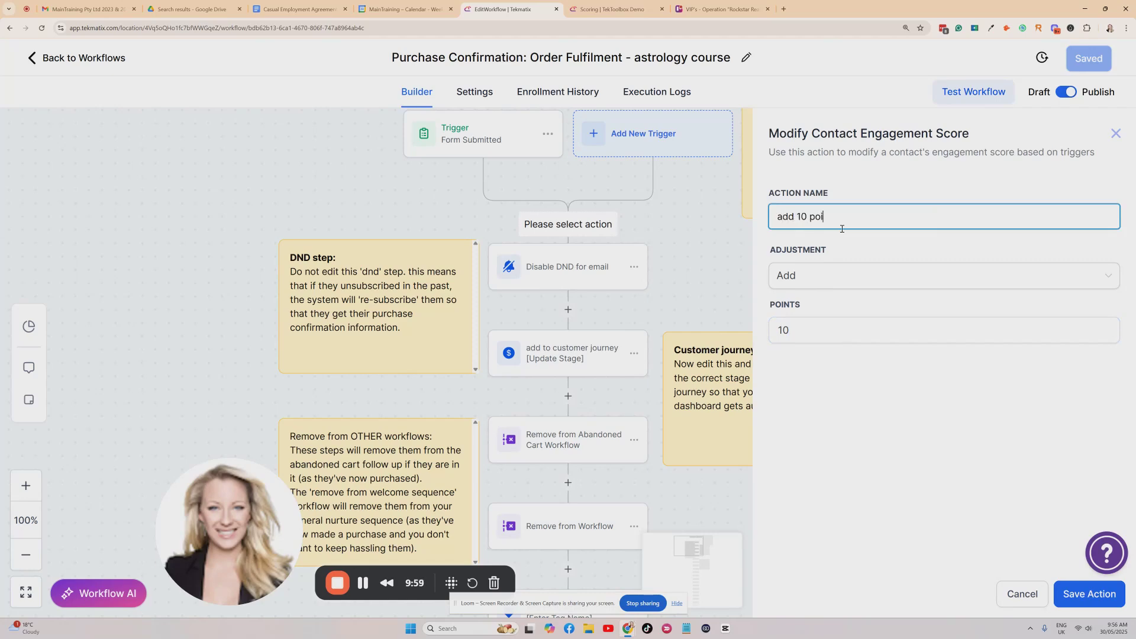
pyautogui.click(1084, 595)
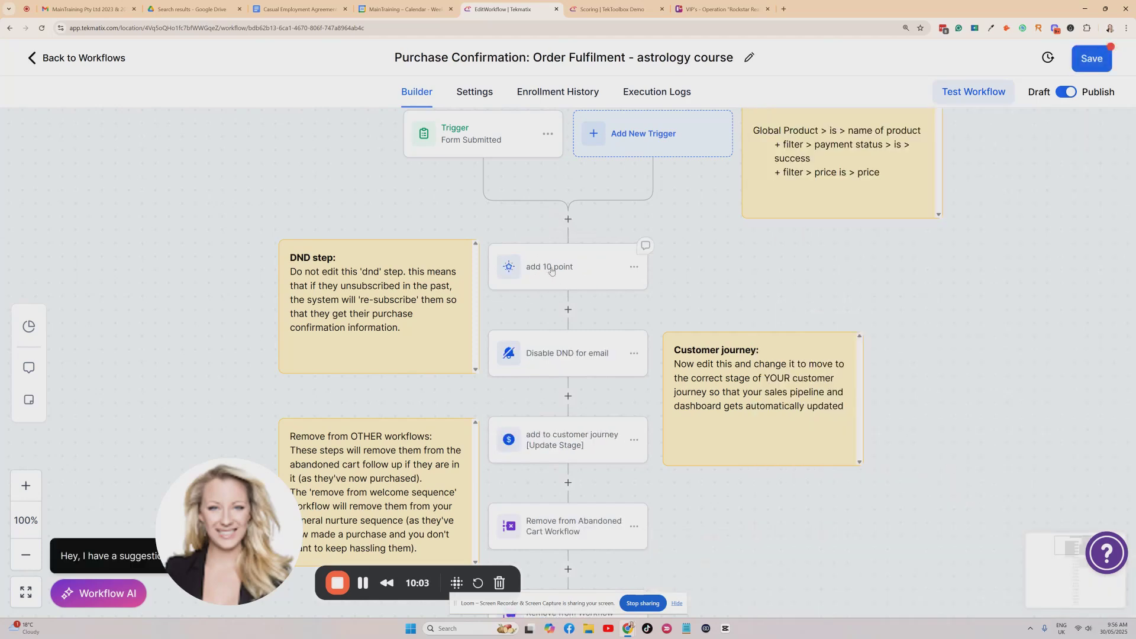
pyautogui.click(1096, 59)
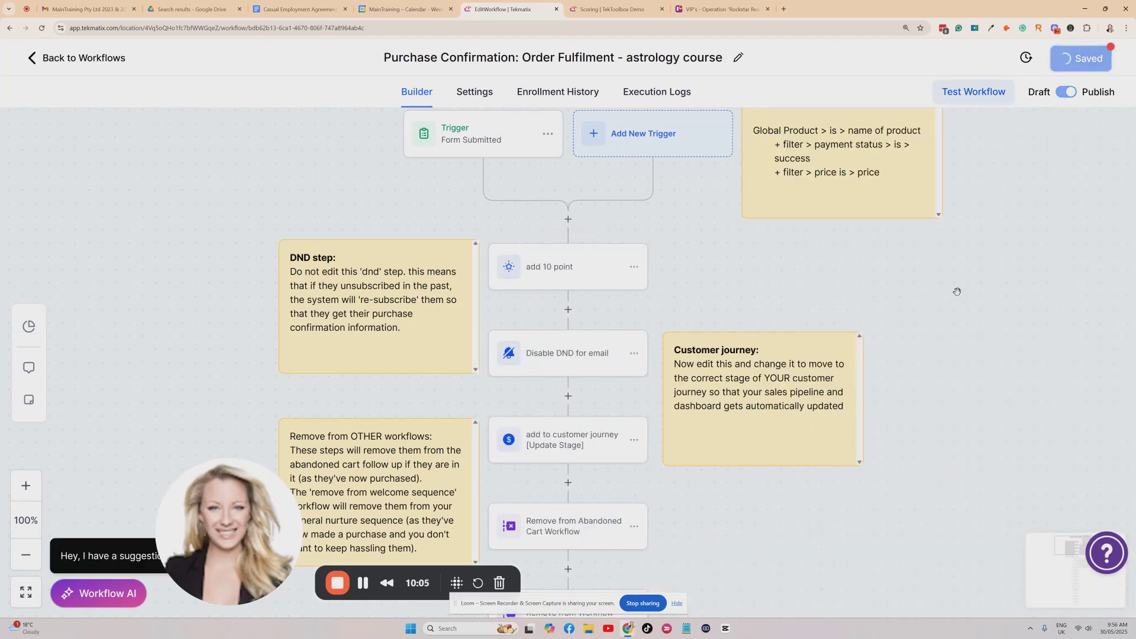
pyautogui.click(1105, 67)
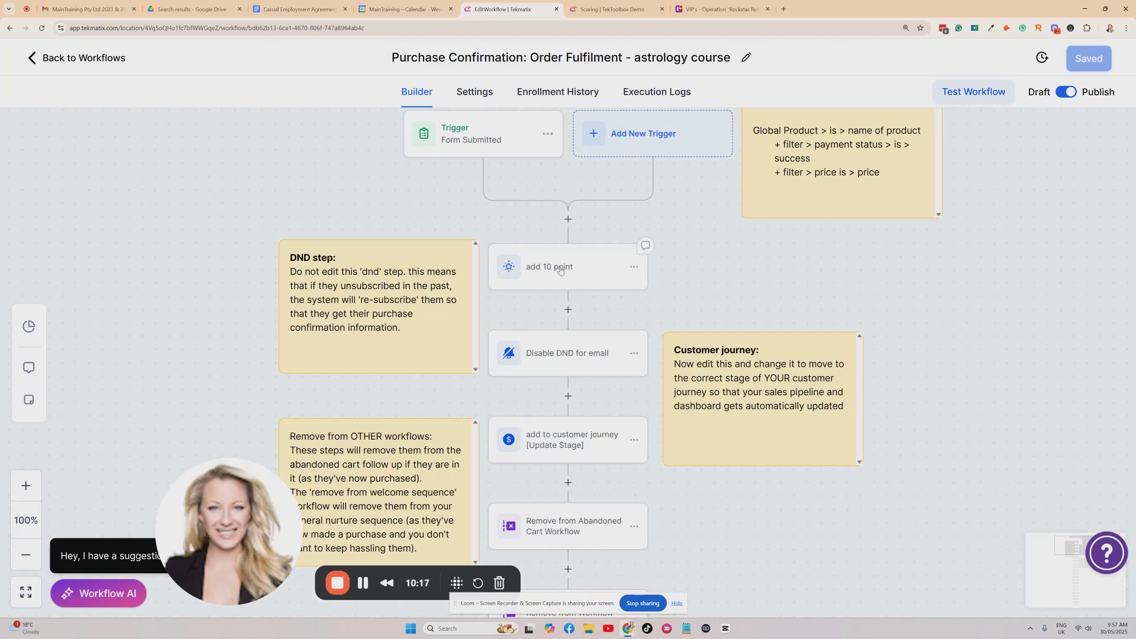
# View the help widget's options for asking a question and searching for help, and close it
pyautogui.click(1105, 553)
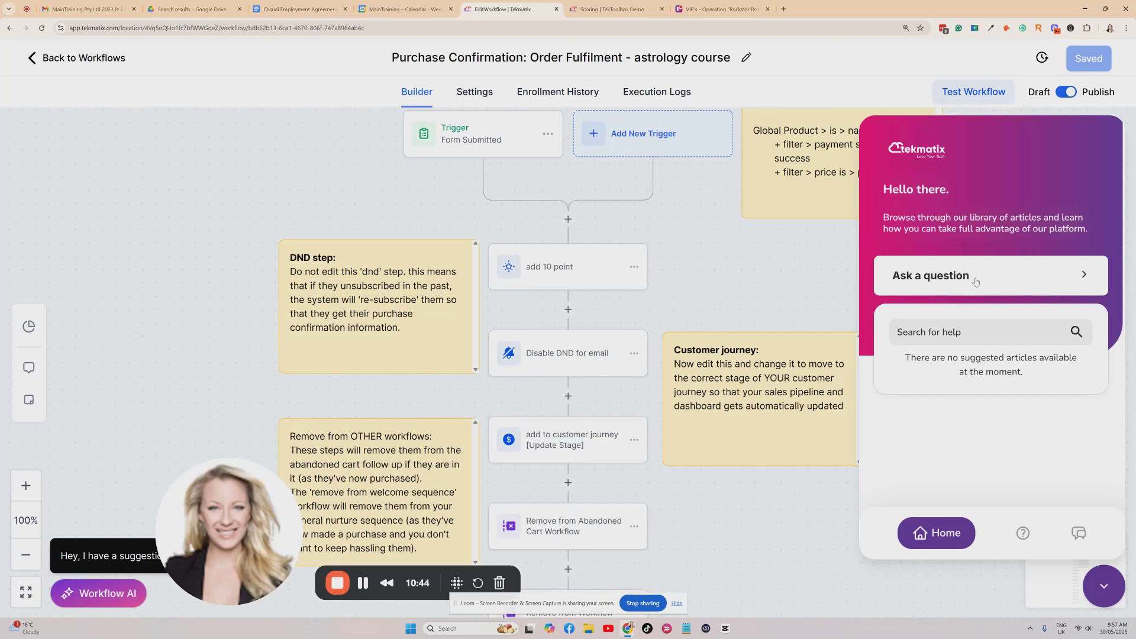
pyautogui.click(1101, 583)
pyautogui.scroll(1, 636, 317)
pyautogui.scroll(-1, 636, 318)
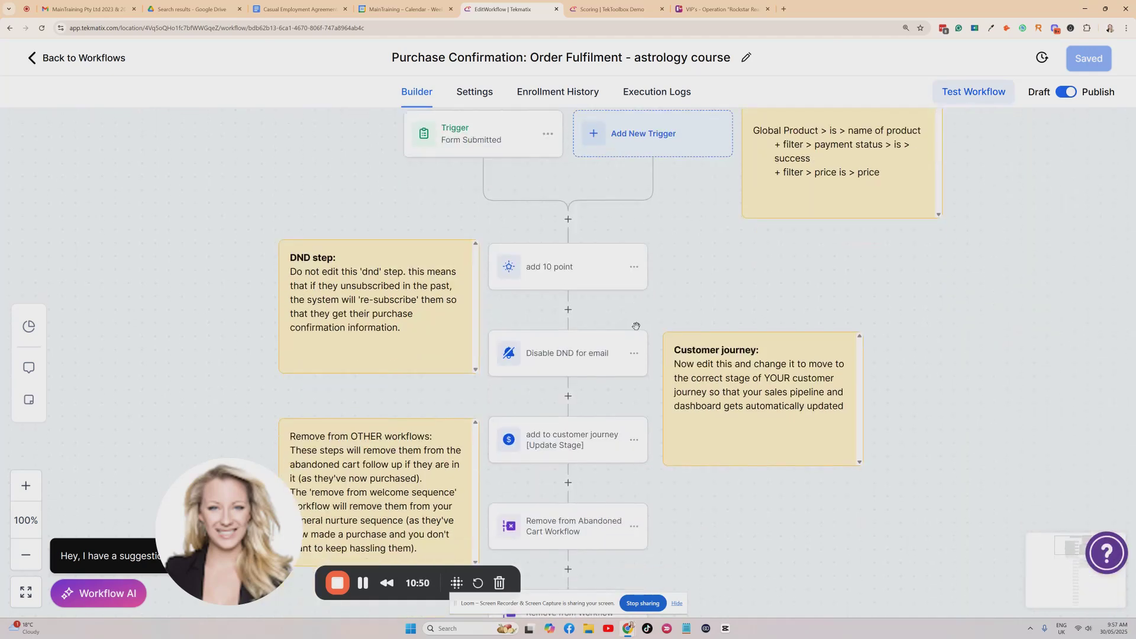
pyautogui.scroll(1, 633, 332)
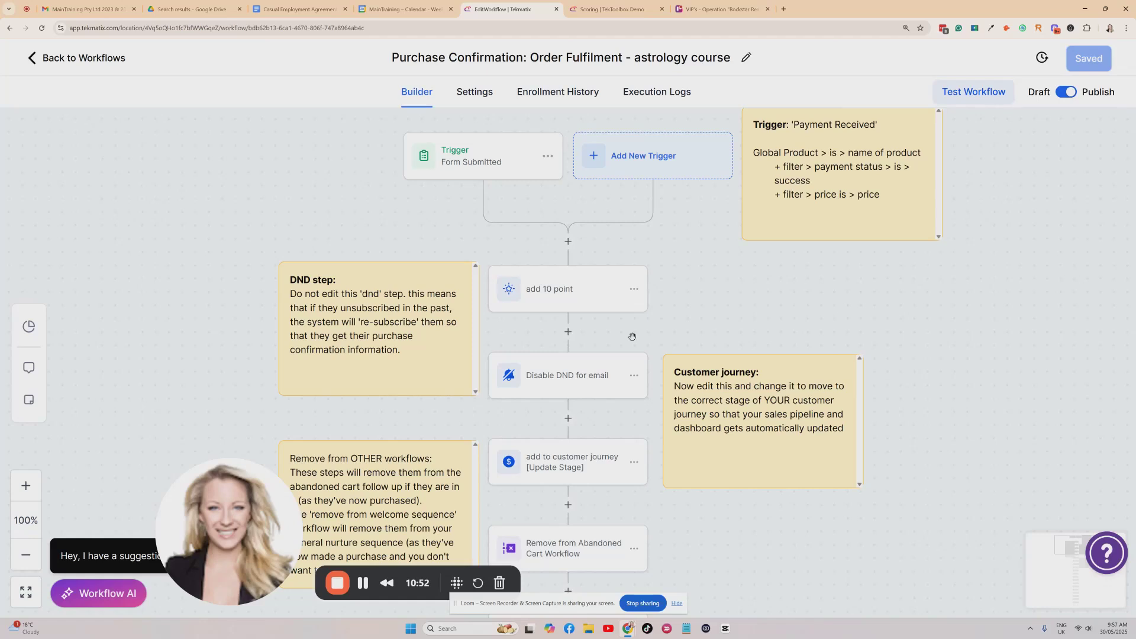